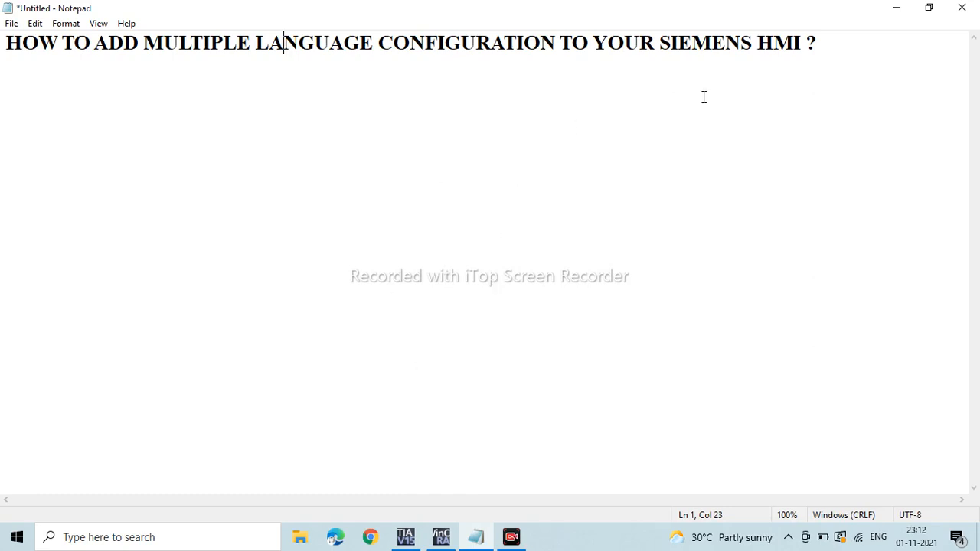
- Add the line "english - base language" below the title in the note
click(483, 151)
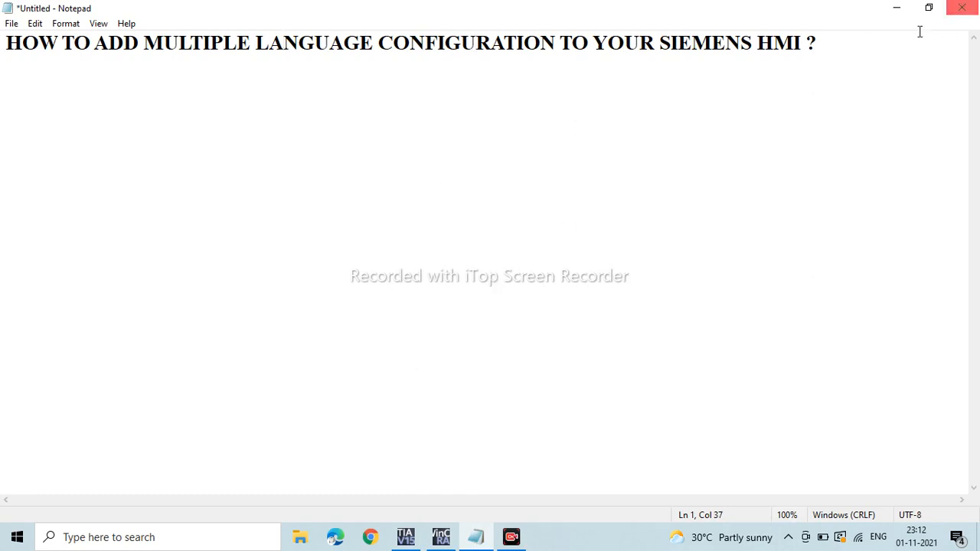
click(846, 44)
key(Return)
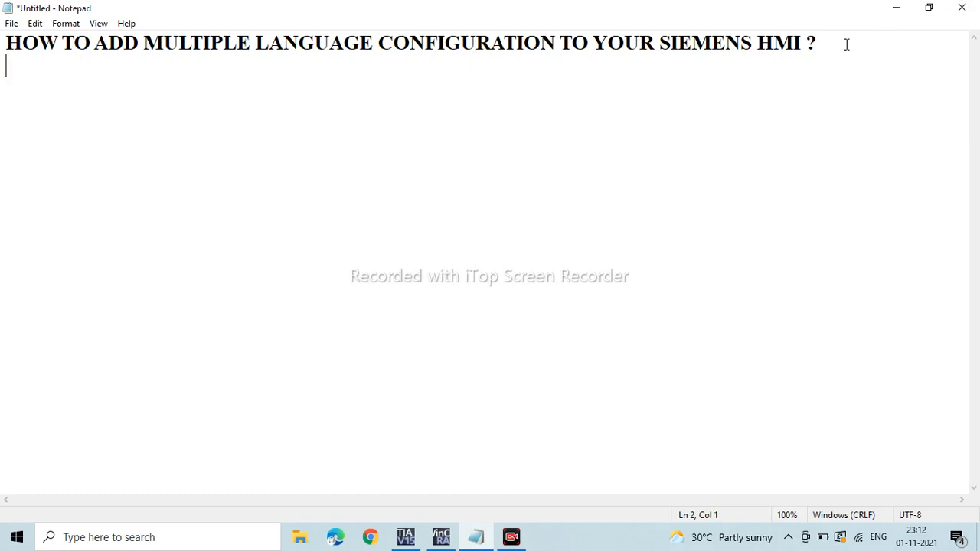
text(english )
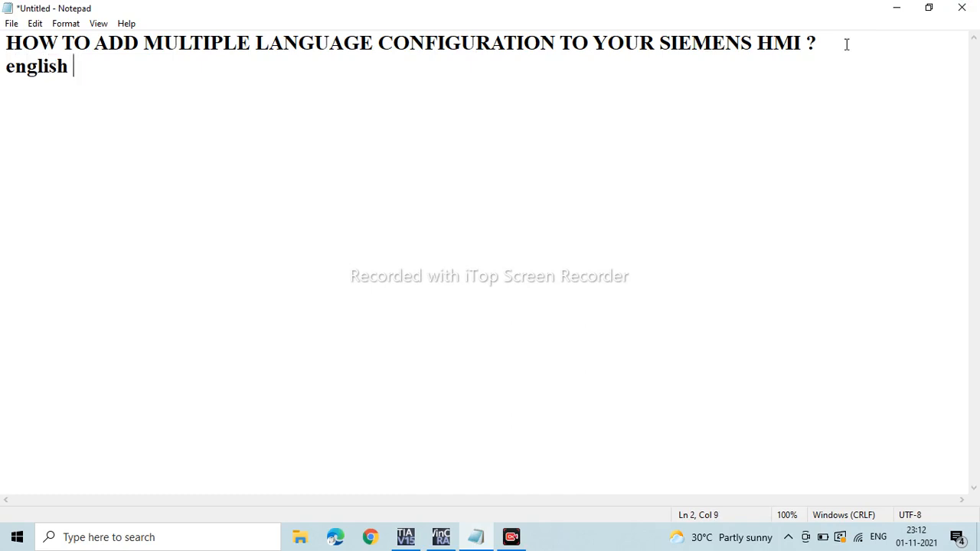
text(- intial)
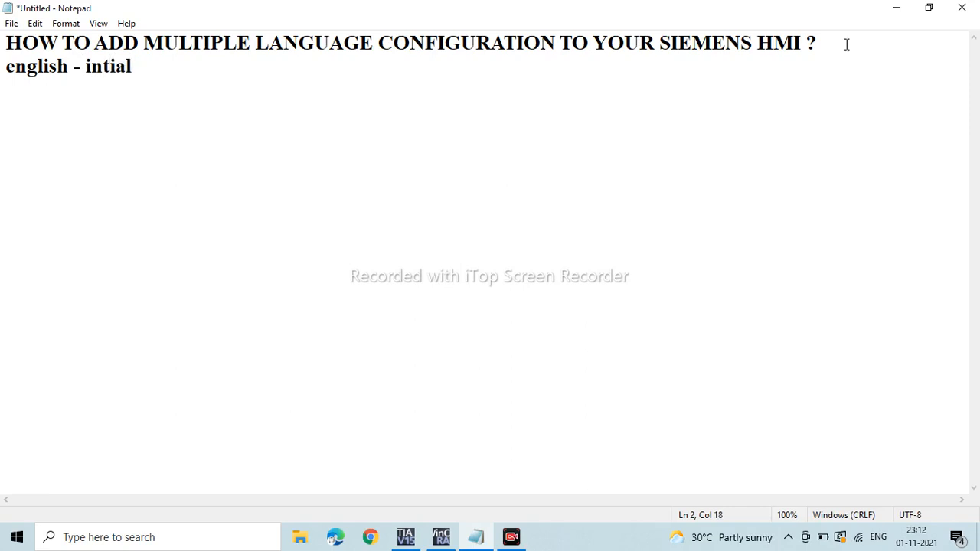
key(Left)
key(Left)
key(Left)
key(Left)
key(Left)
text(i)
key(Right)
key(Right)
key(Right)
key(Right)
key(BackSpace)
key(BackSpace)
key(BackSpace)
key(BackSpace)
key(BackSpace)
key(BackSpace)
key(BackSpace)
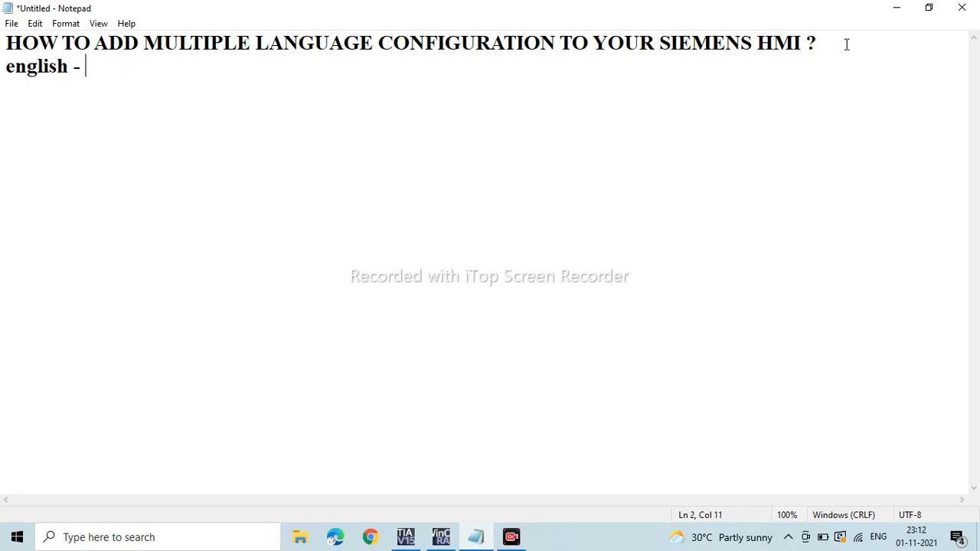
text(bas e)
key(BackSpace)
key(BackSpace)
text(e language)
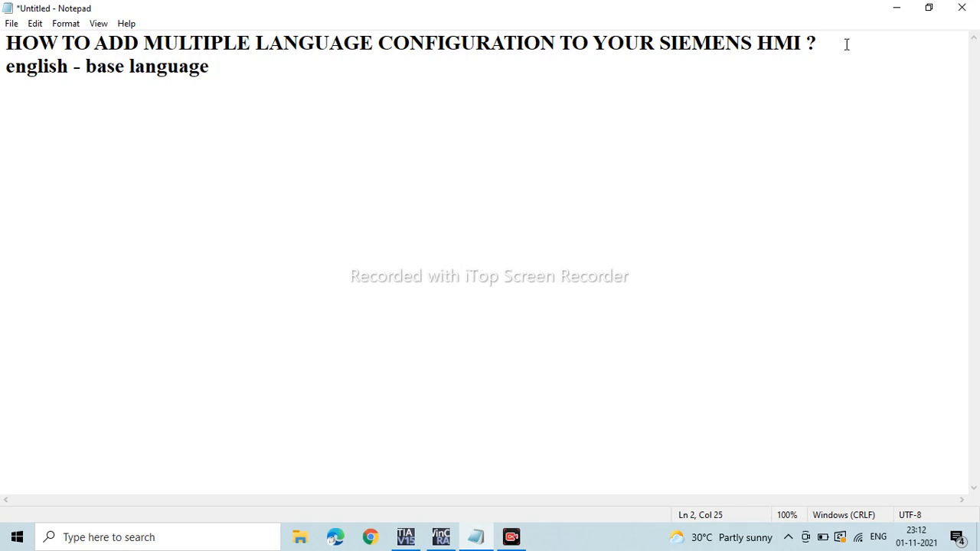
- Add the line "german - second language" below the English entry
key(Return)
text(germ an )
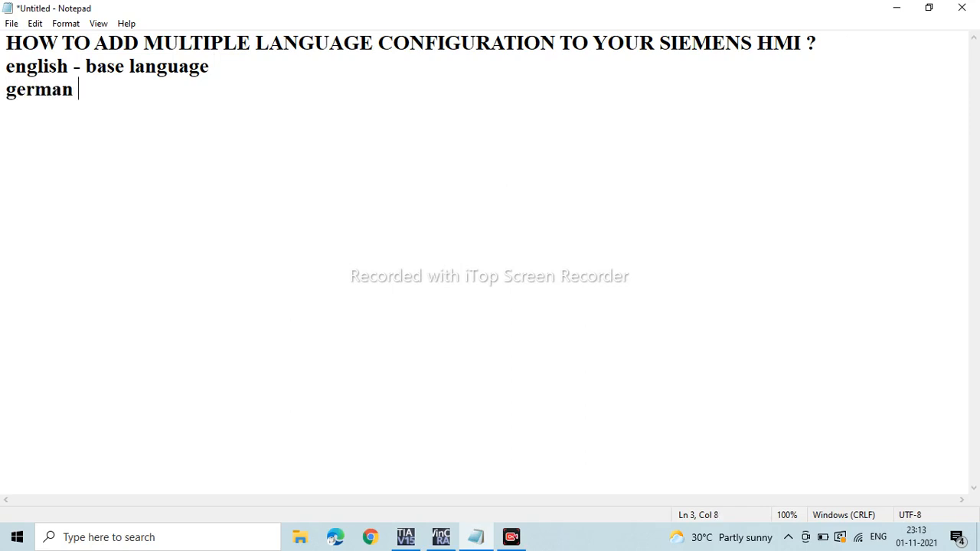
text(- second )
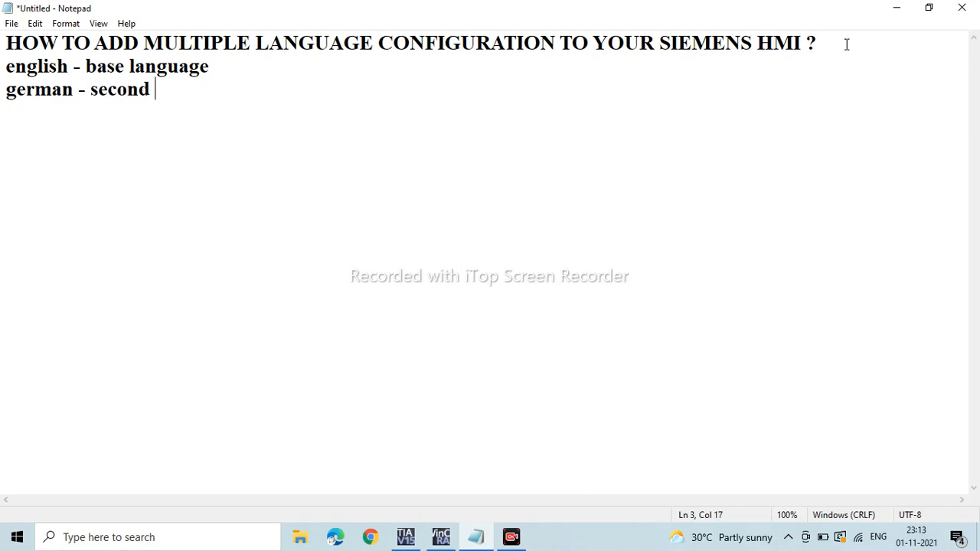
text(language)
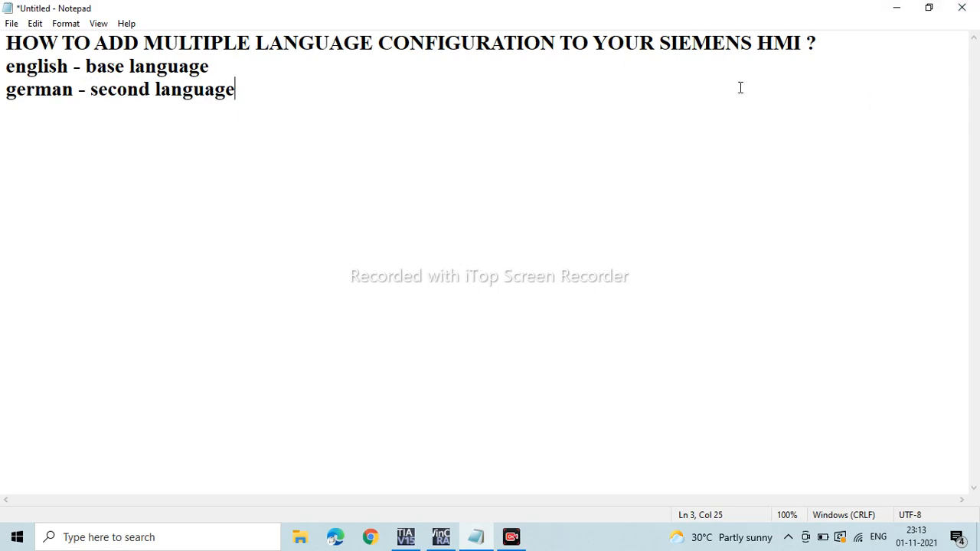
- Switch to the TIA Portal project Multiple_language and open the Root screen of HMI_1
click(905, 7)
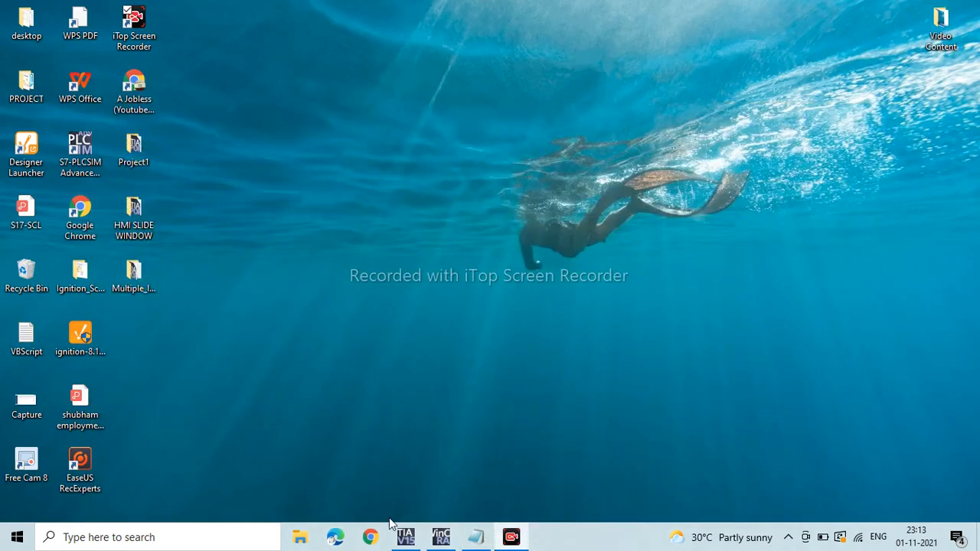
click(406, 536)
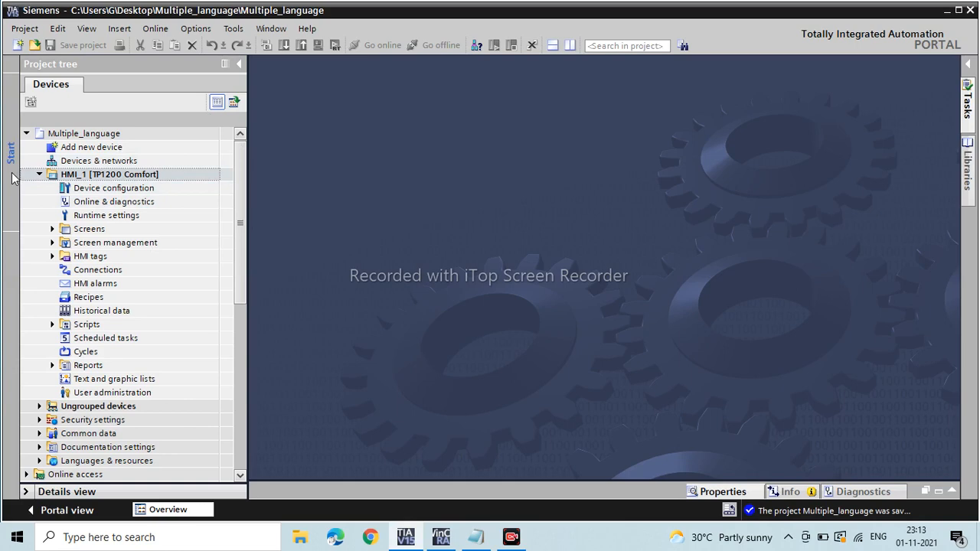
click(103, 178)
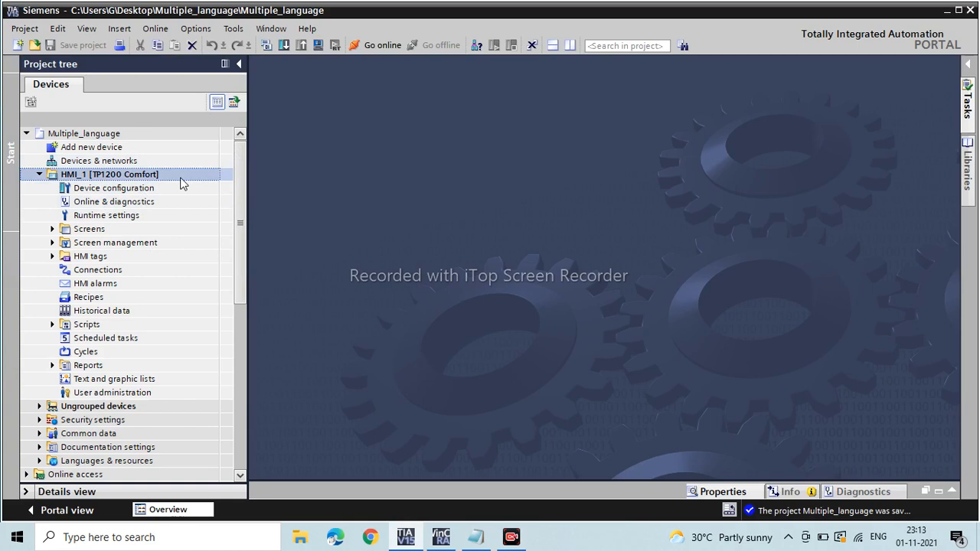
click(55, 231)
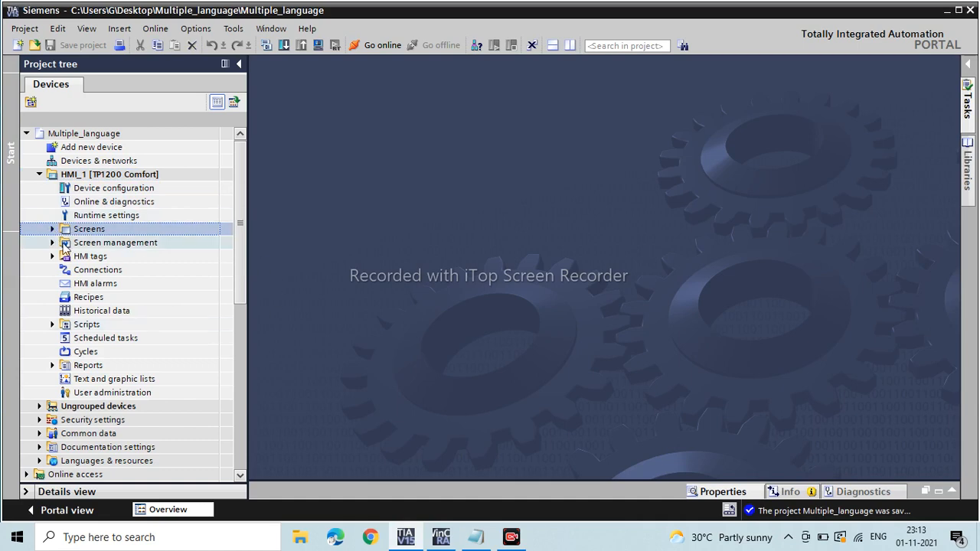
click(52, 230)
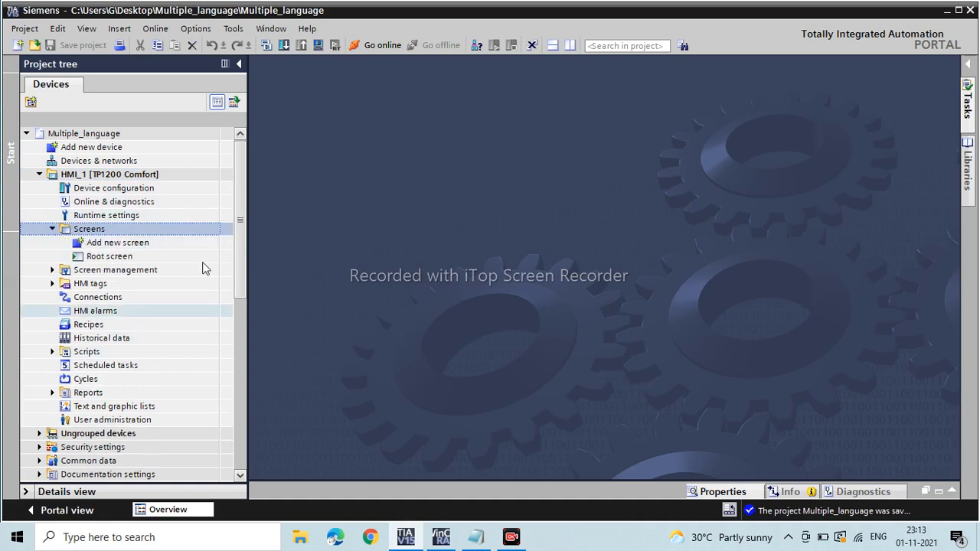
click(91, 255)
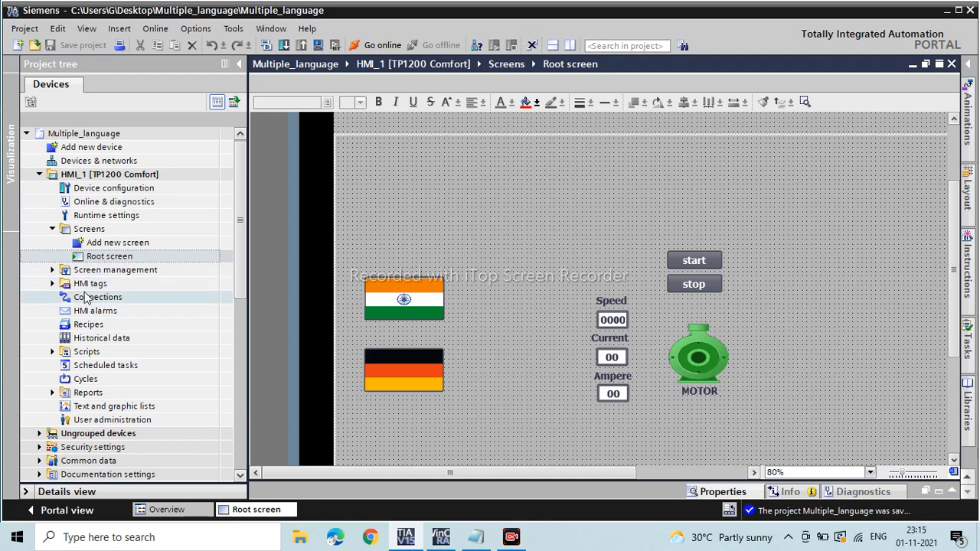
- Open the project languages under Languages & resources and select the English (United States) entry
click(90, 433)
scroll(90, 436, down, 2)
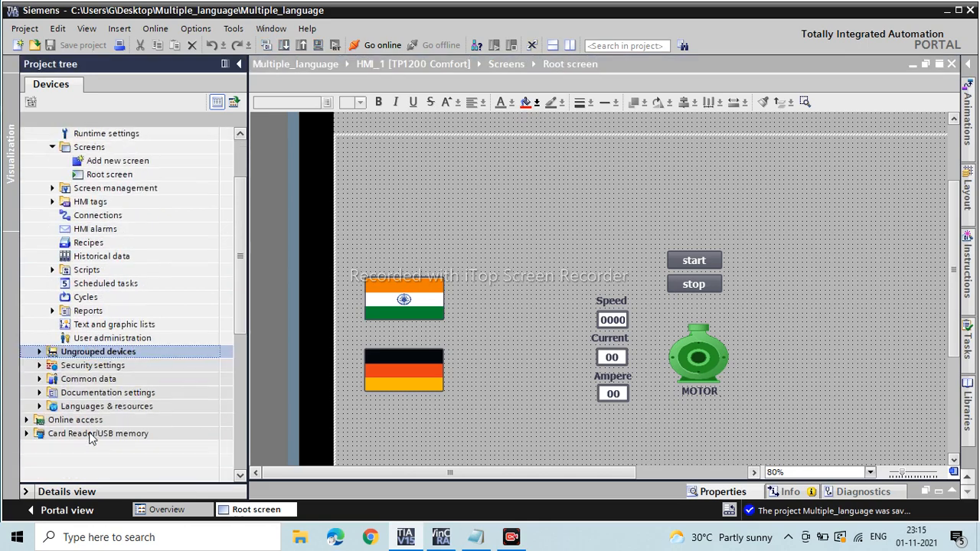
click(47, 407)
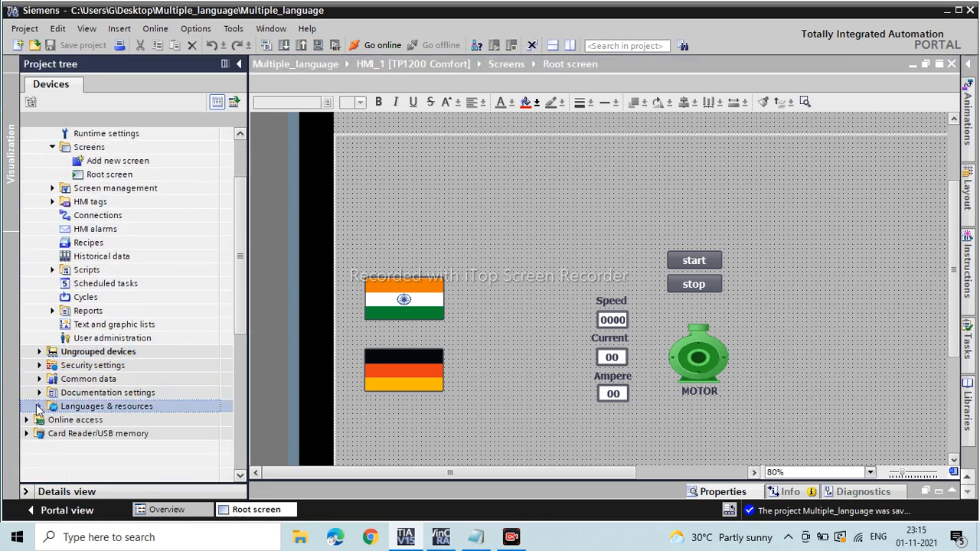
click(39, 407)
click(84, 427)
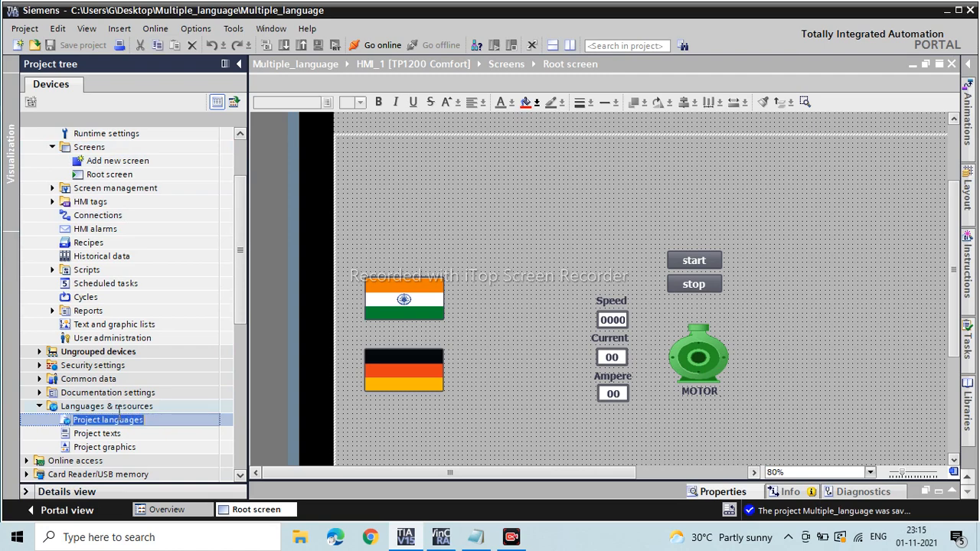
click(112, 444)
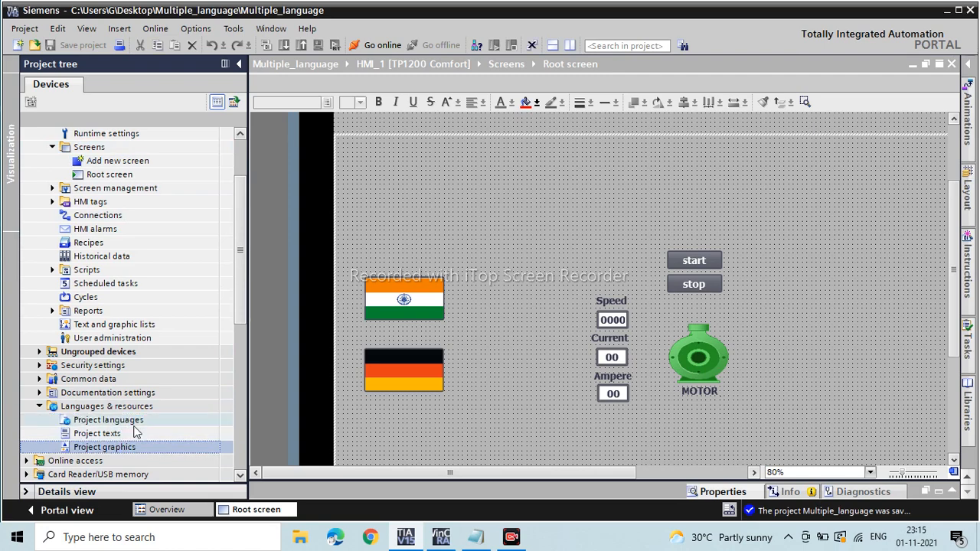
double_click(134, 421)
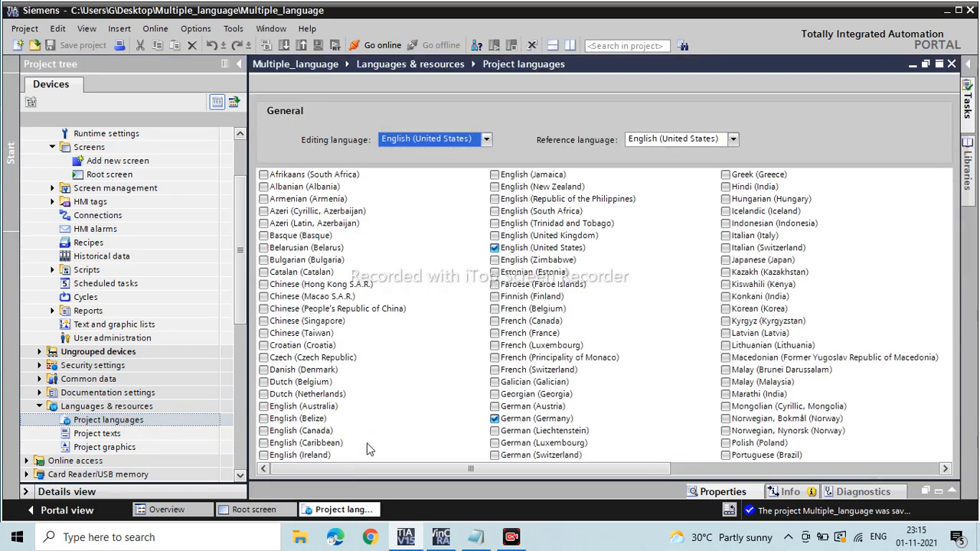
click(544, 248)
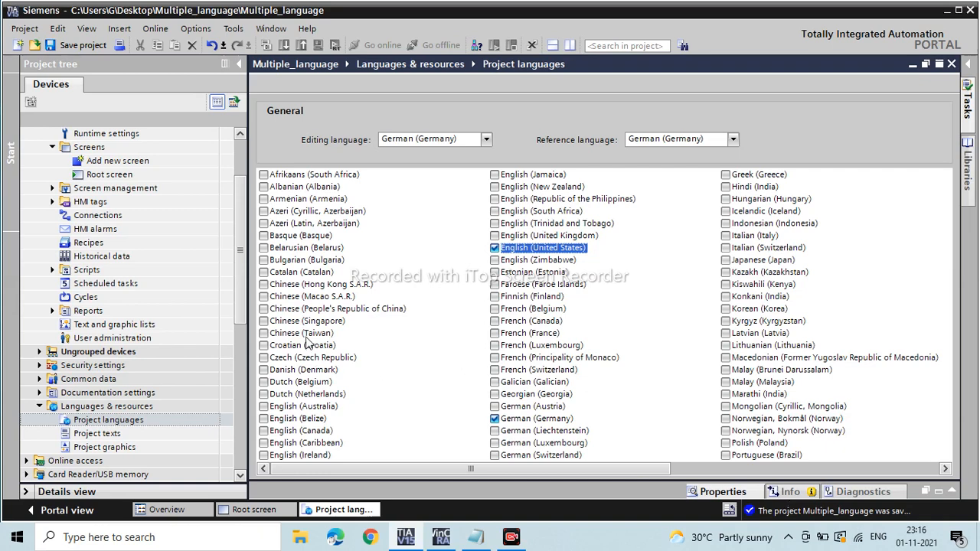
- Enable English (United States) as a runtime language in the Language & font runtime settings of HMI_1
click(120, 221)
scroll(119, 222, up, 2)
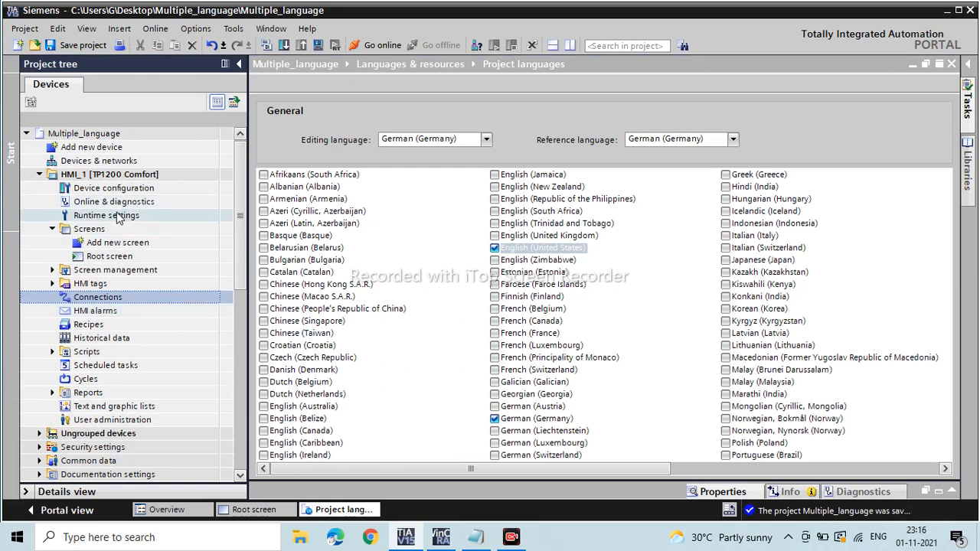
double_click(138, 215)
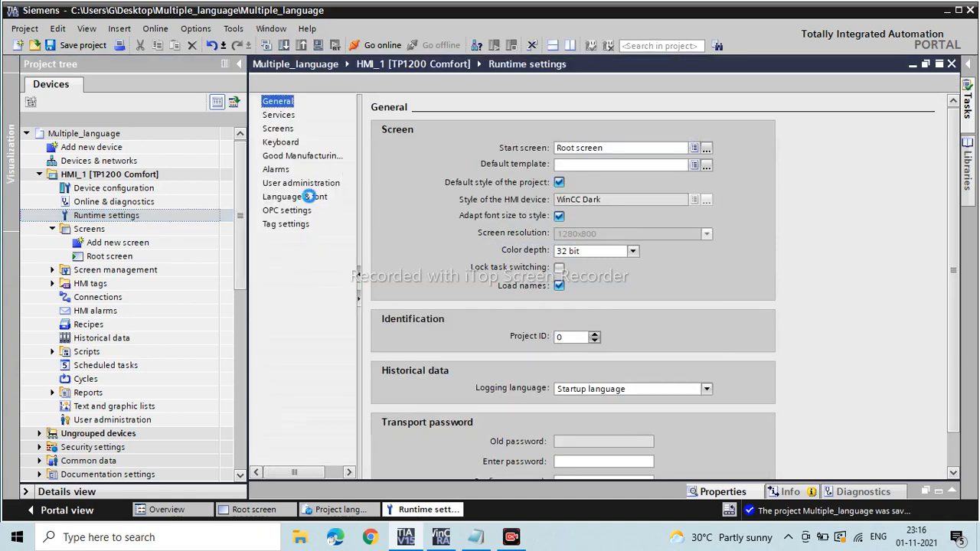
click(310, 198)
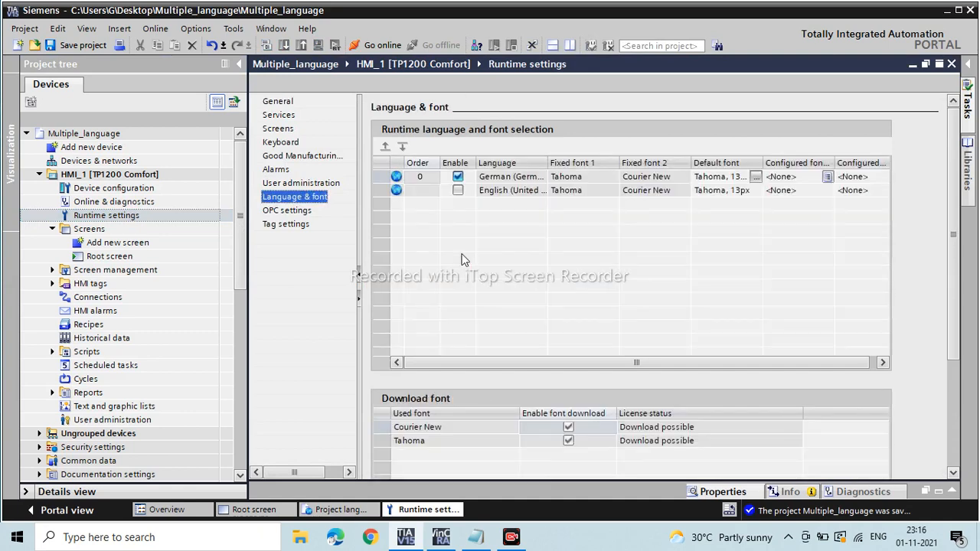
click(426, 177)
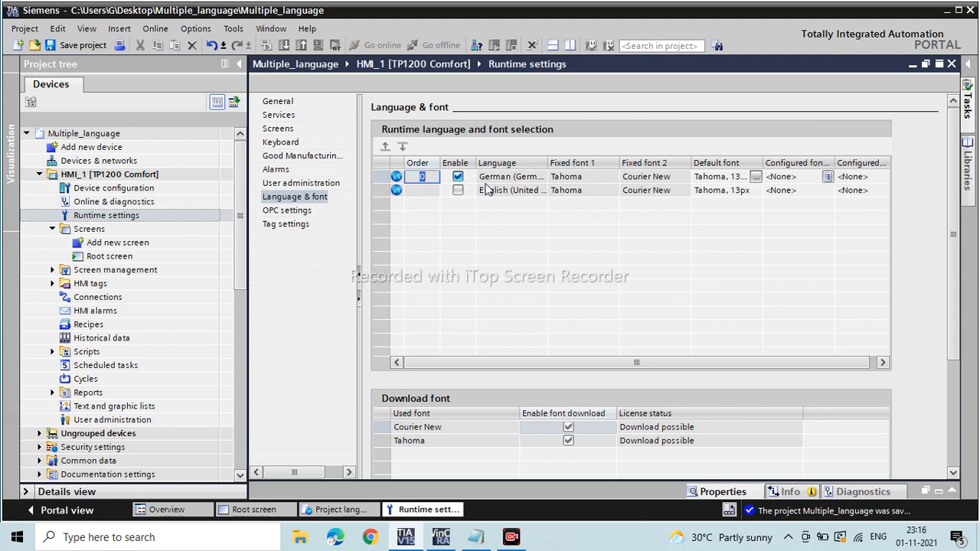
click(458, 190)
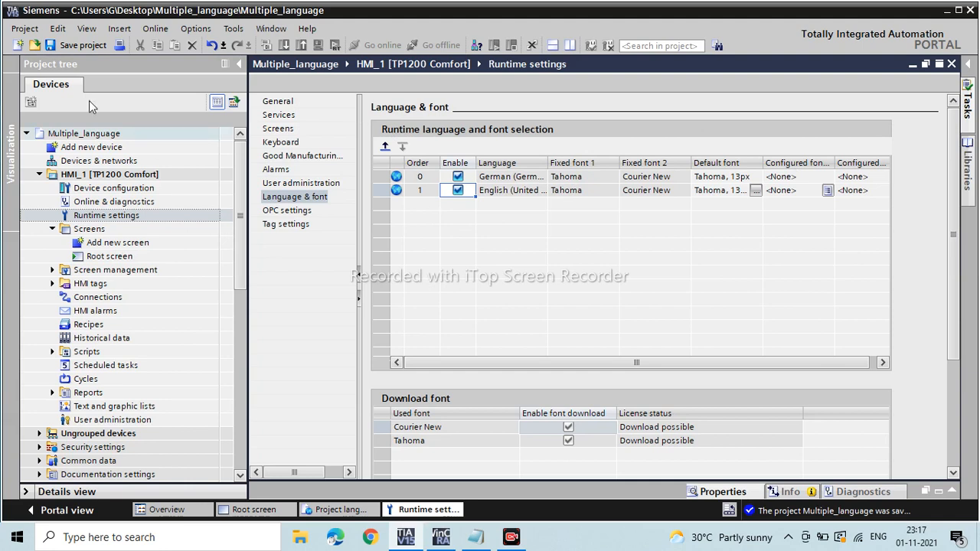
- Save the project, compile HMI_1 and collapse the compile results
click(80, 46)
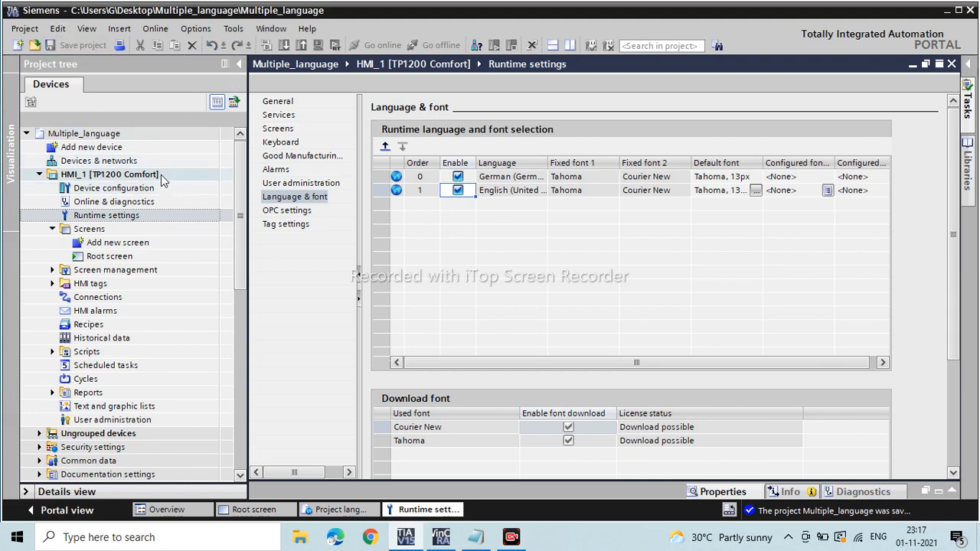
click(163, 174)
click(268, 45)
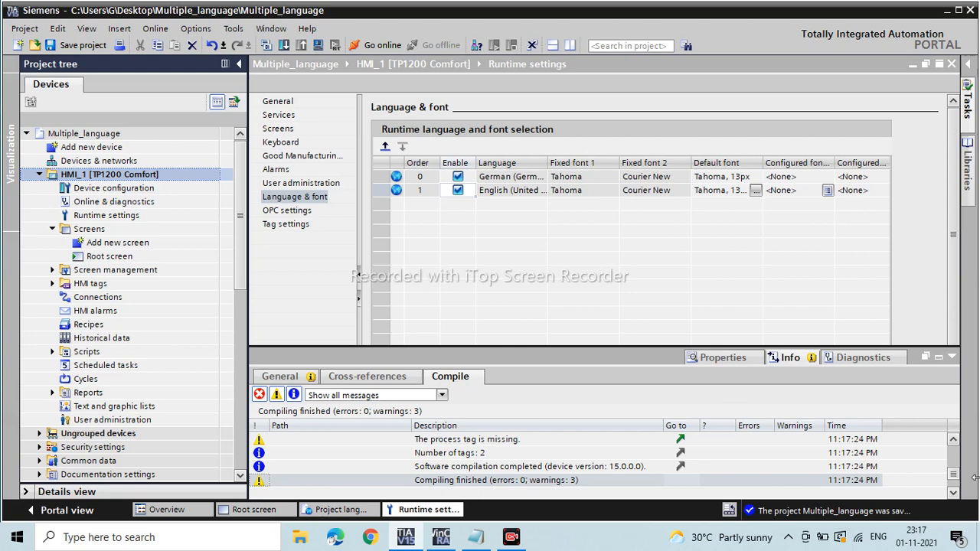
click(951, 357)
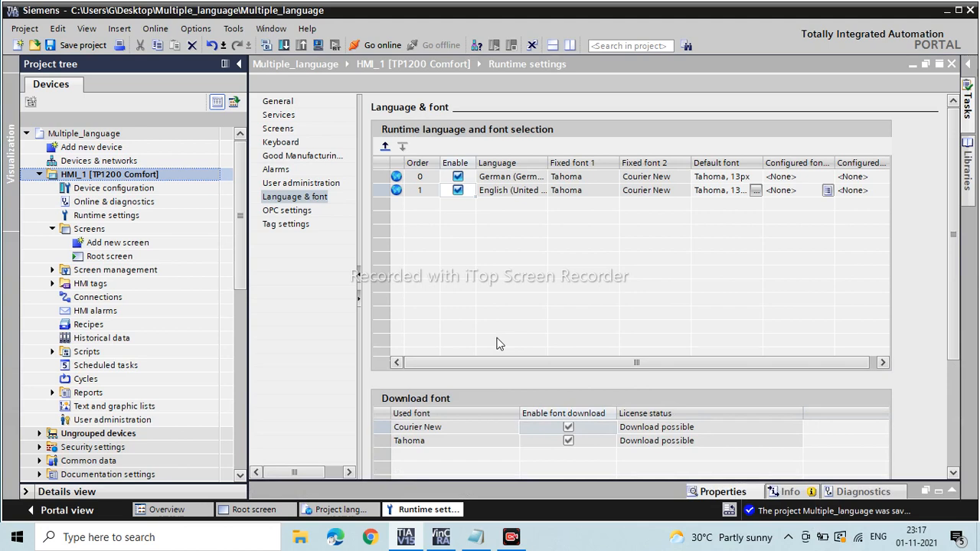
- Open the project texts under Languages & resources
click(89, 340)
scroll(89, 343, down, 2)
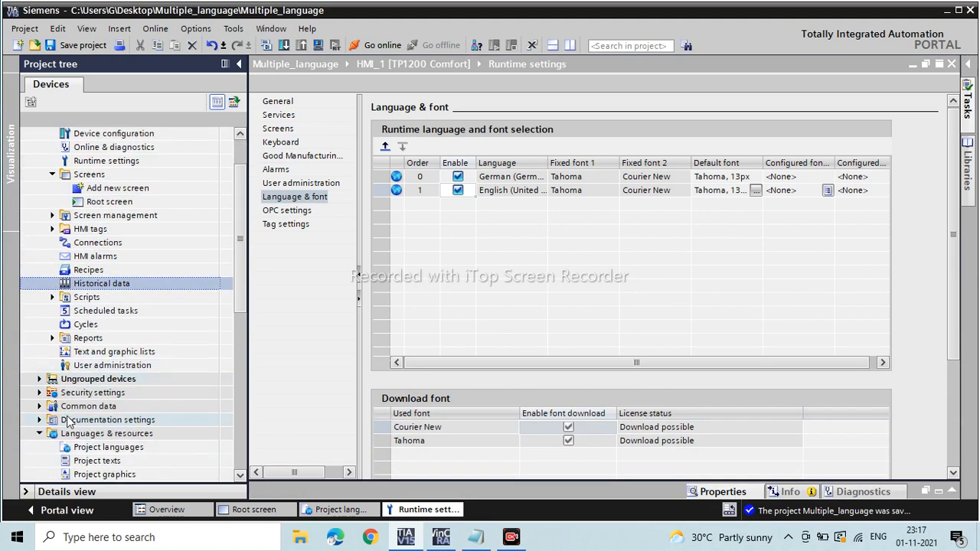
scroll(114, 383, down, 3)
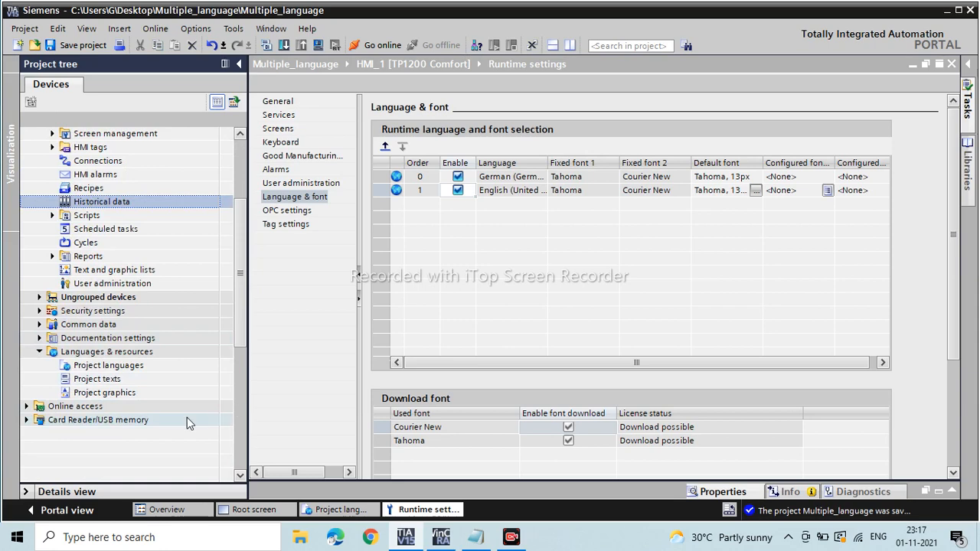
double_click(98, 379)
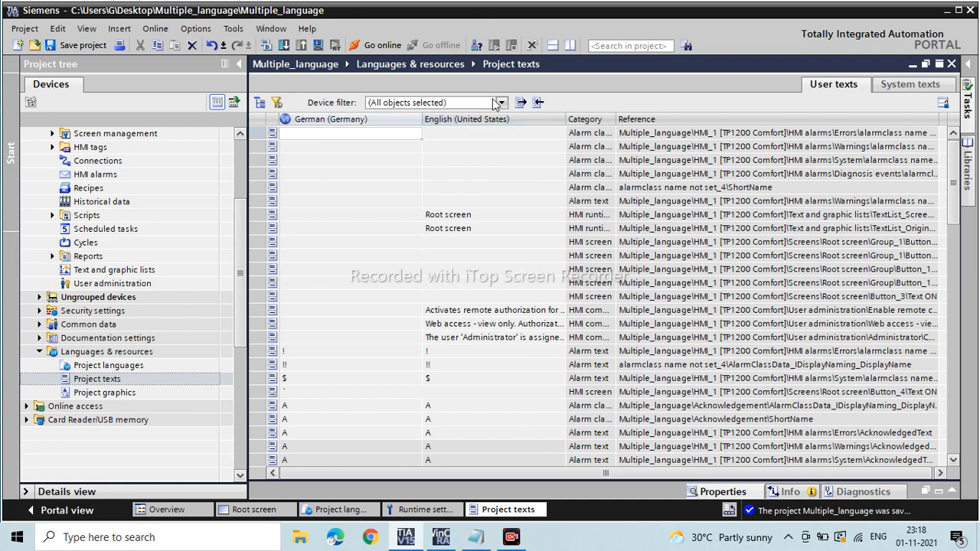
- Start an export of the project texts with English (United States) as the source language
click(520, 102)
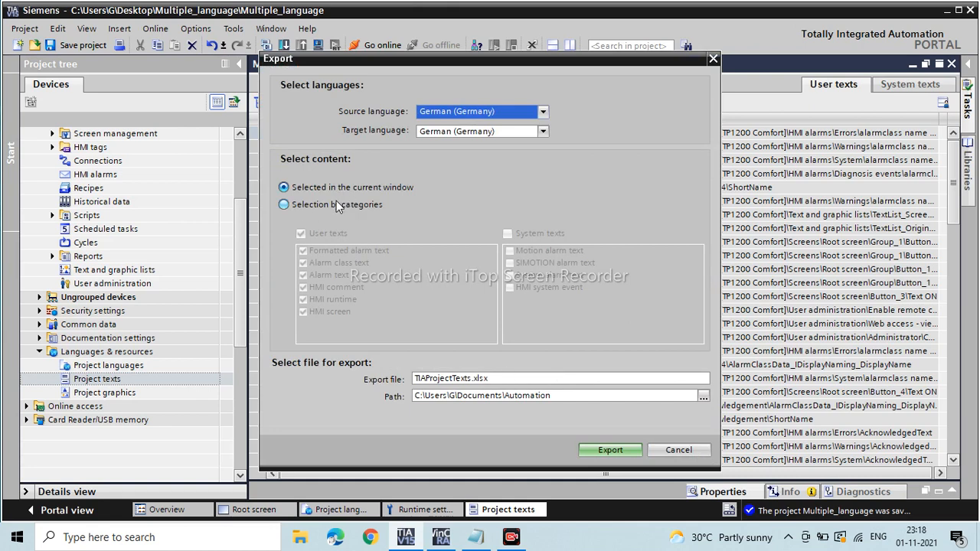
click(459, 113)
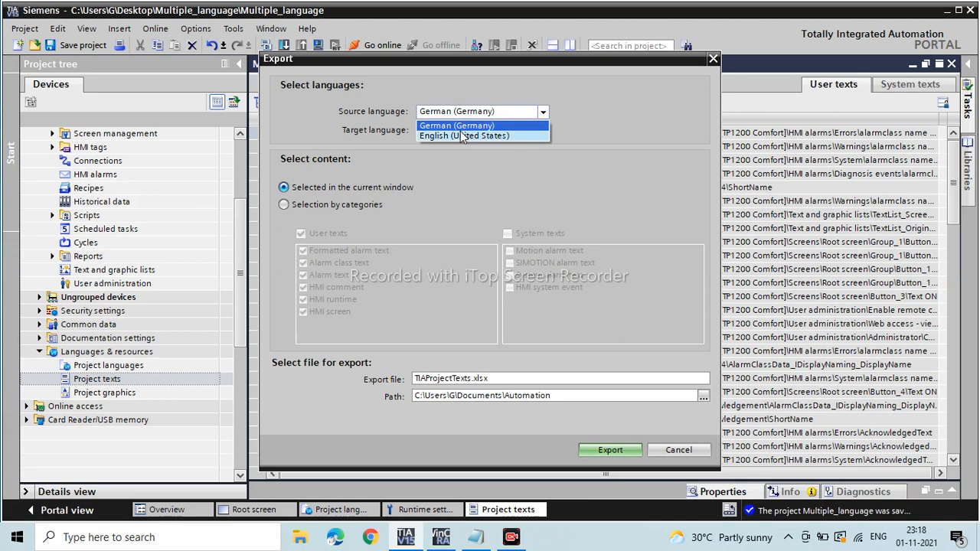
click(462, 136)
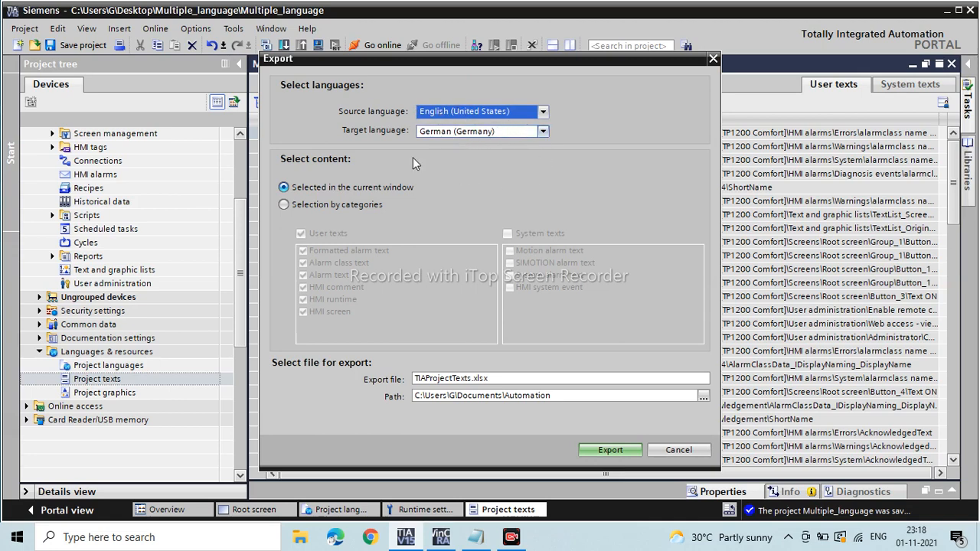
- Choose the export content by categories and exclude all user text categories except HMI screen
click(310, 213)
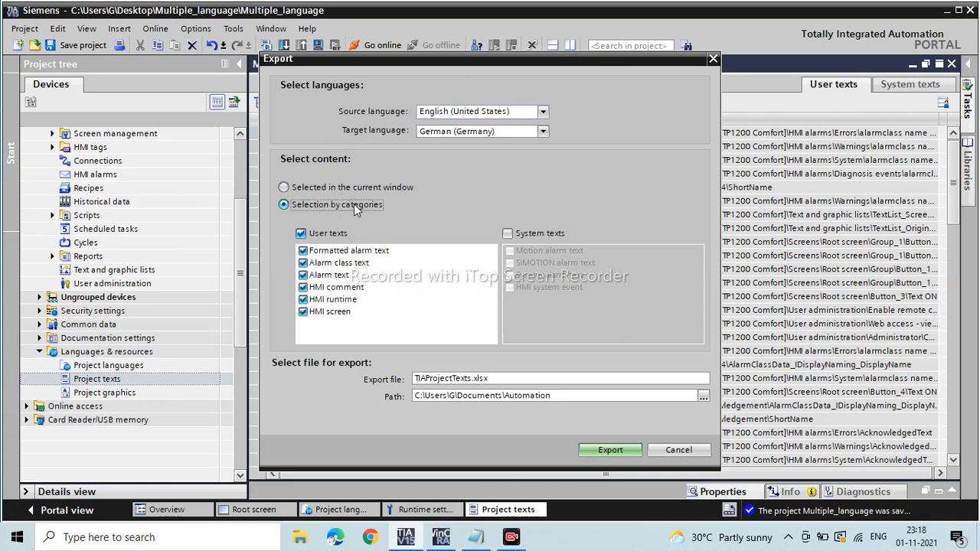
click(327, 253)
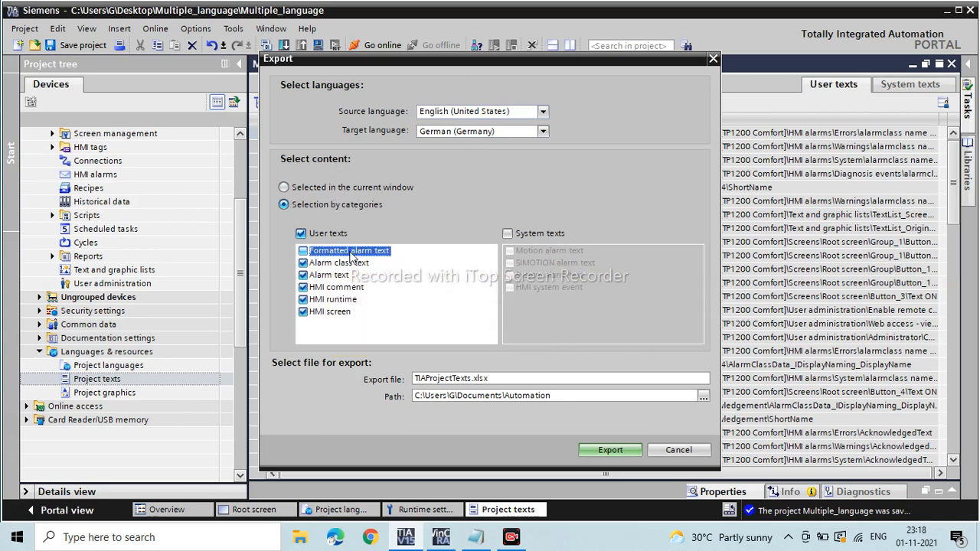
click(370, 266)
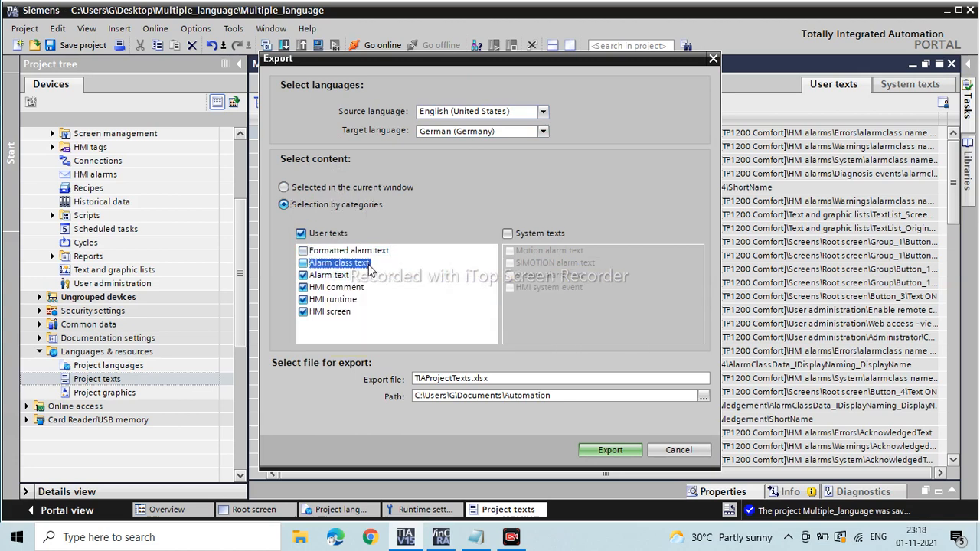
click(344, 277)
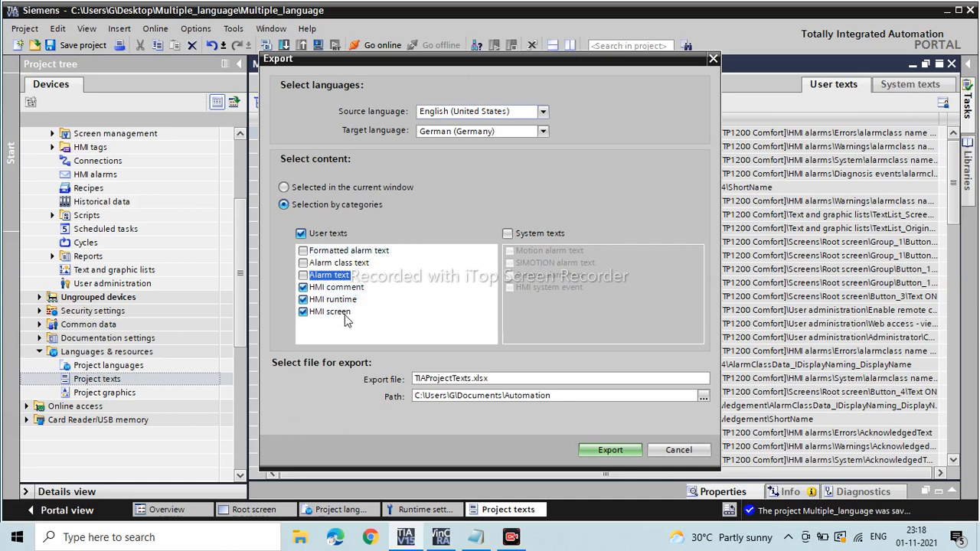
click(337, 288)
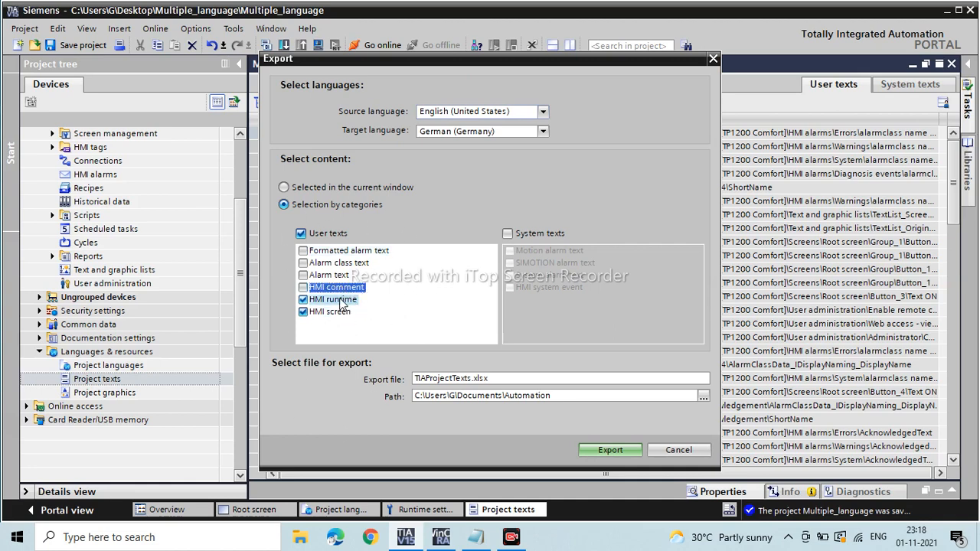
click(351, 301)
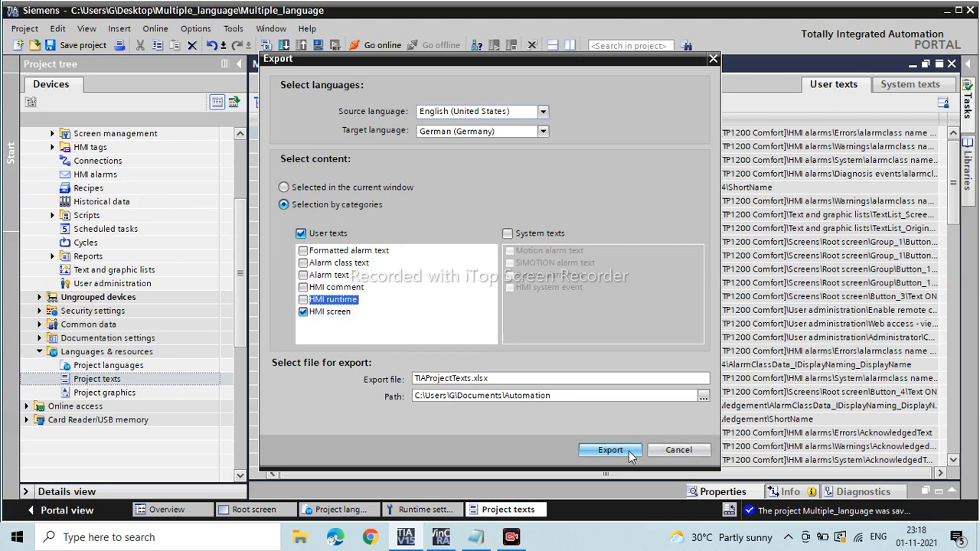
- Set the export path to the Desktop, export the project texts and acknowledge the completion message
click(703, 396)
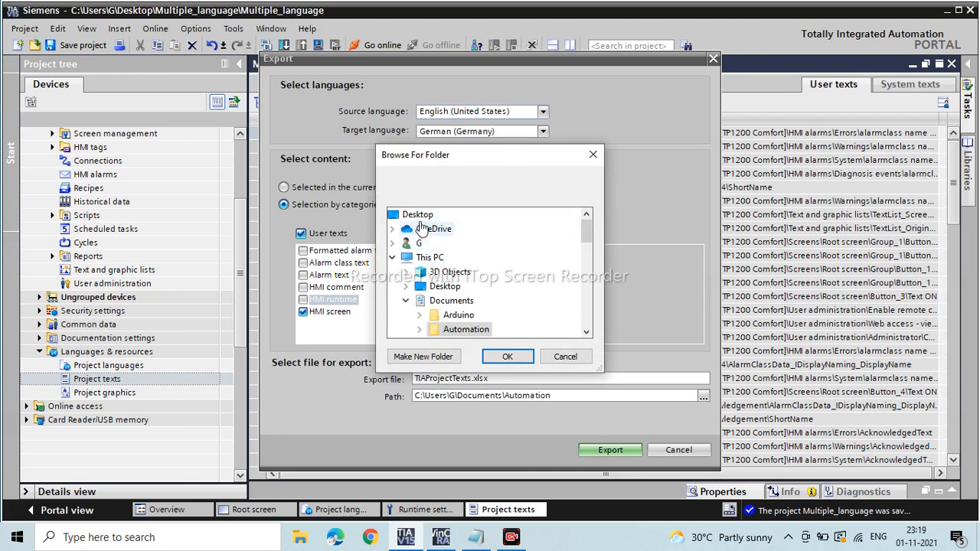
click(418, 215)
click(507, 359)
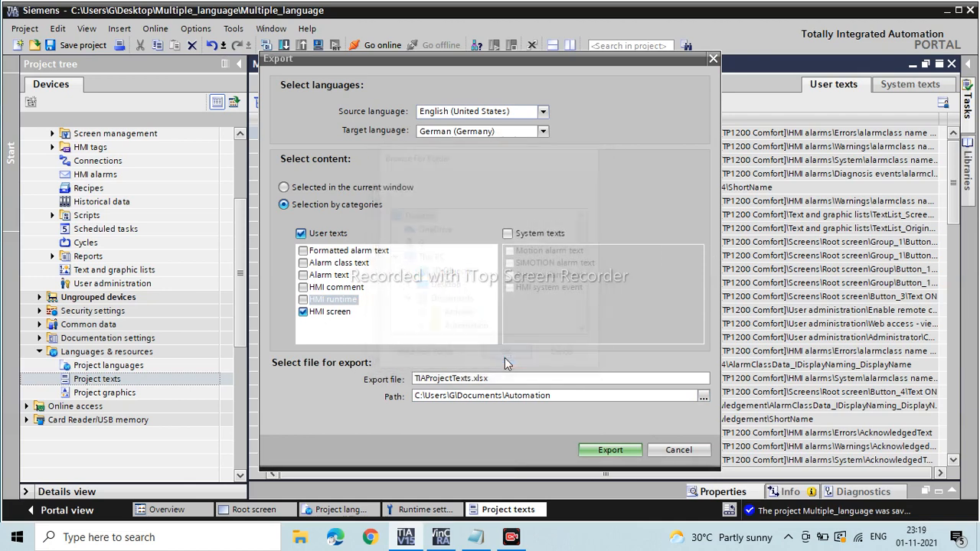
click(599, 451)
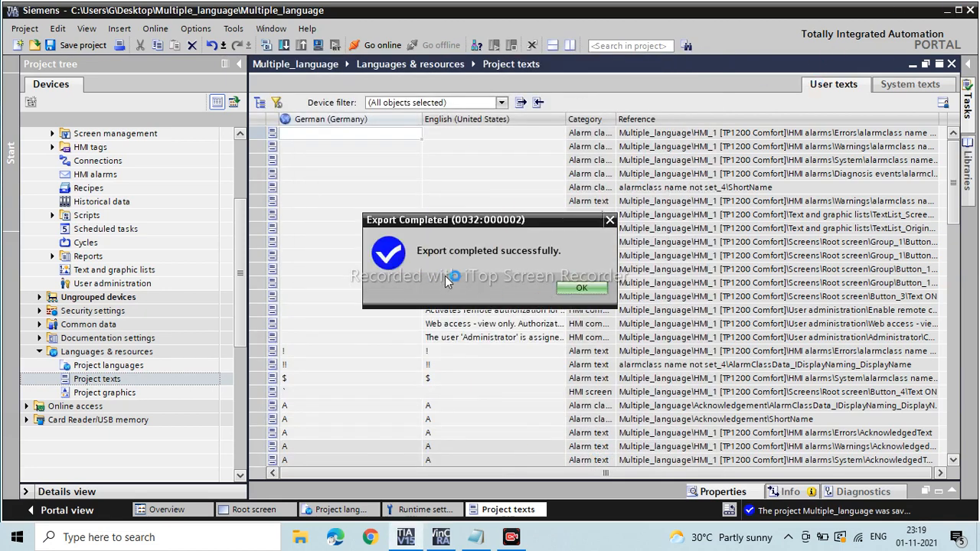
click(570, 289)
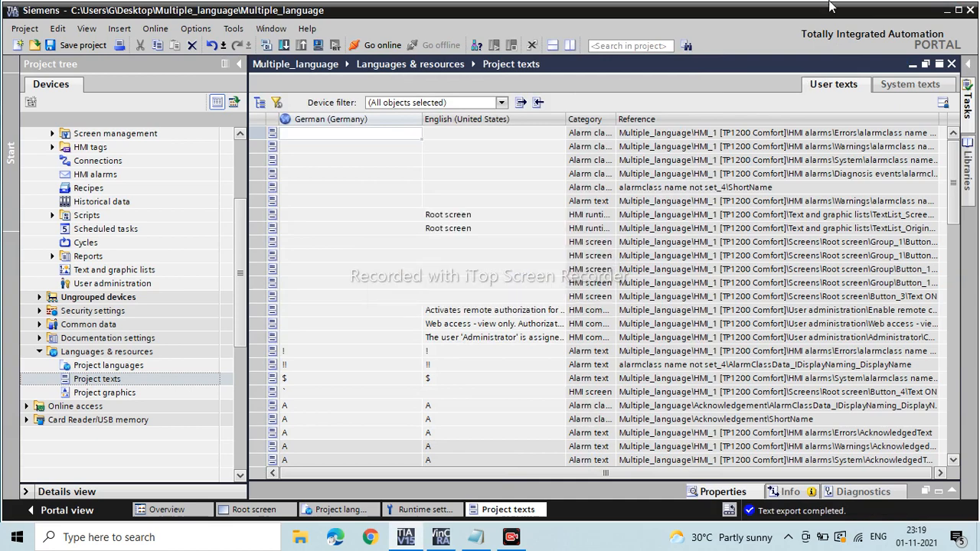
- Open the exported TIAProjectTexts file from the desktop in WPS Office and get past the privacy policy notice
click(946, 11)
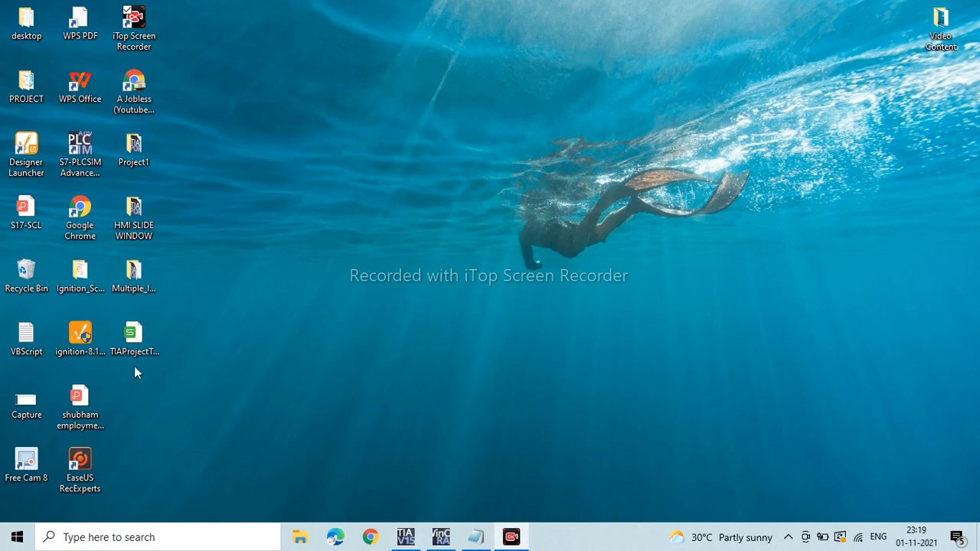
click(136, 346)
double_click(136, 346)
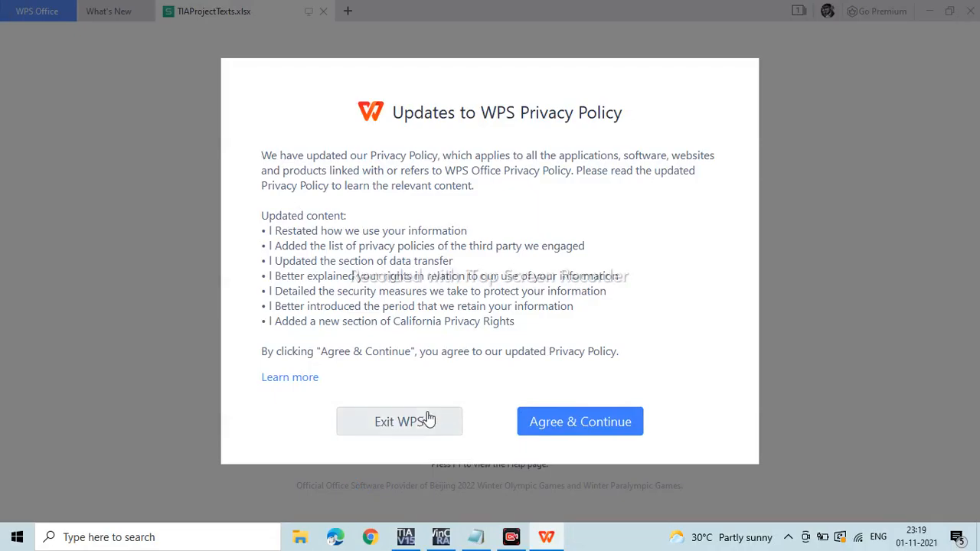
click(428, 419)
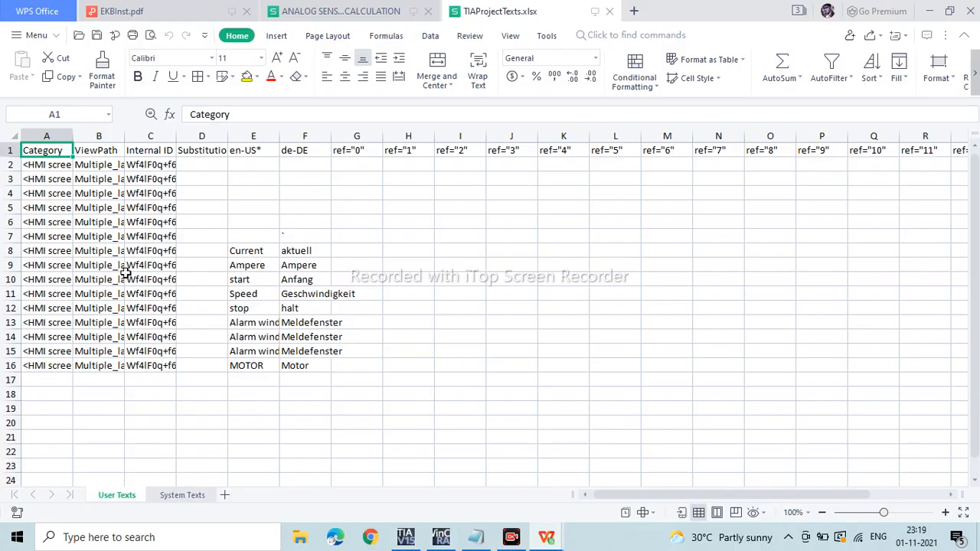
- Examine the en-US and de-DE translations and the Category, ViewPath and Internal ID columns in the User Texts sheet
click(263, 137)
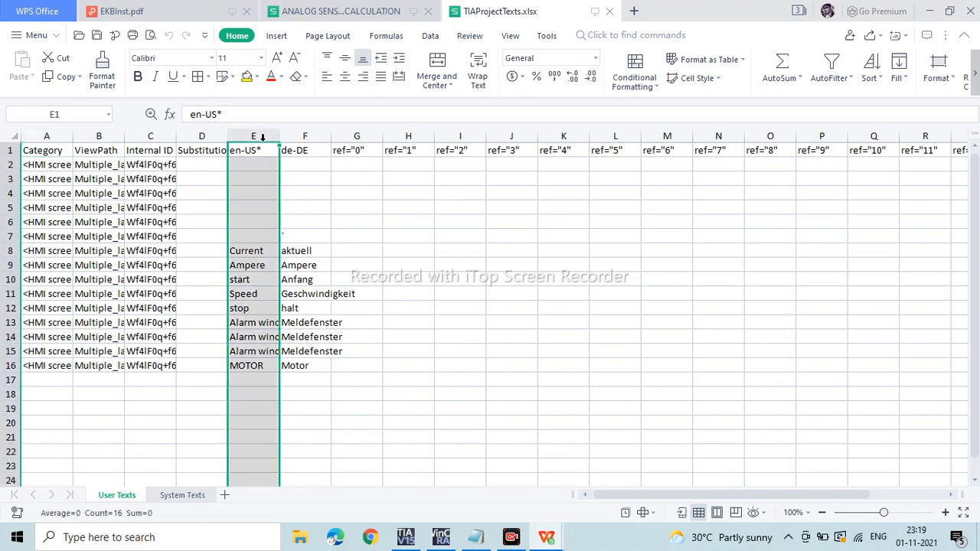
click(298, 136)
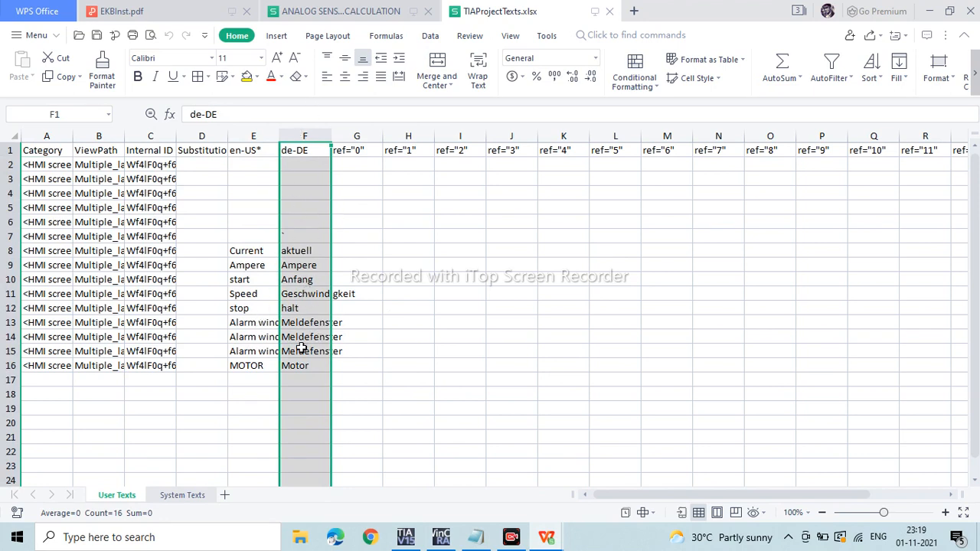
click(255, 249)
click(310, 249)
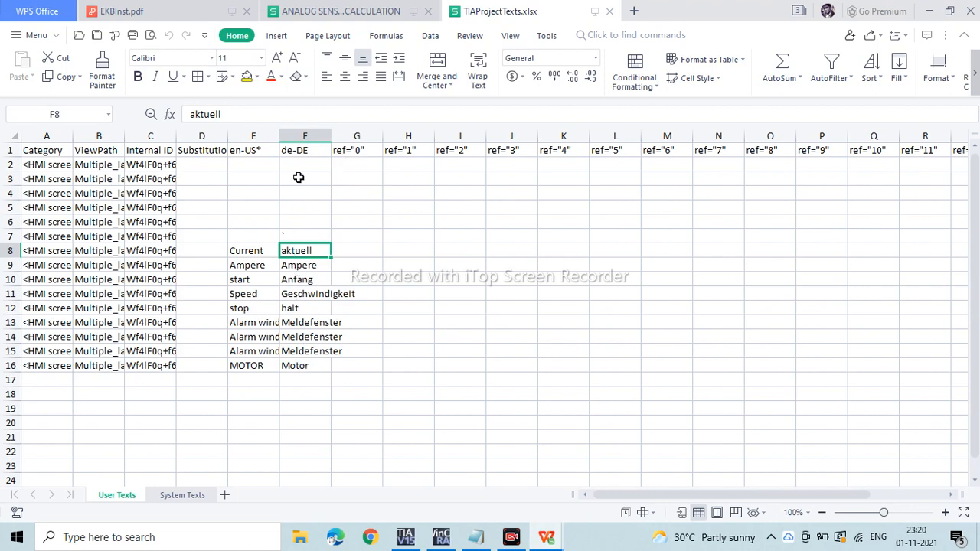
click(304, 135)
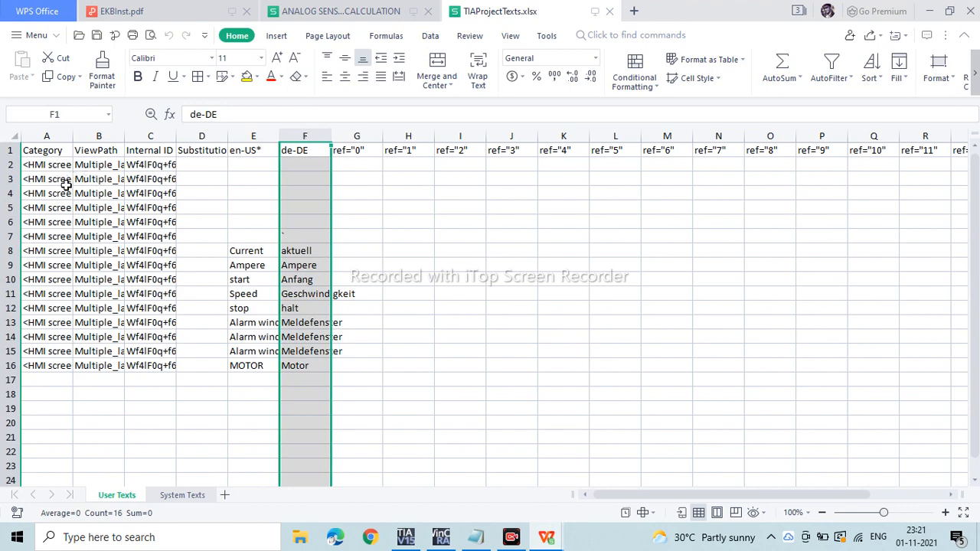
click(51, 147)
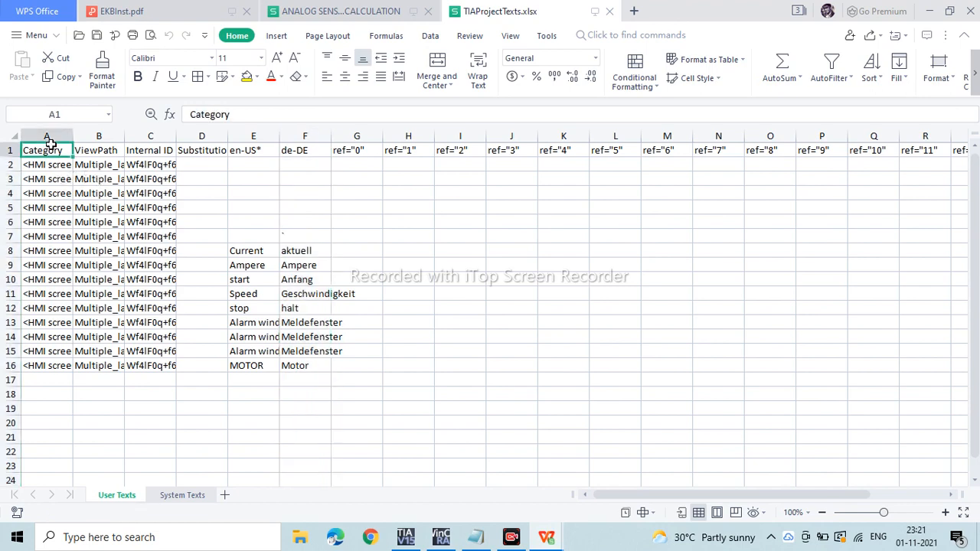
click(111, 136)
click(168, 137)
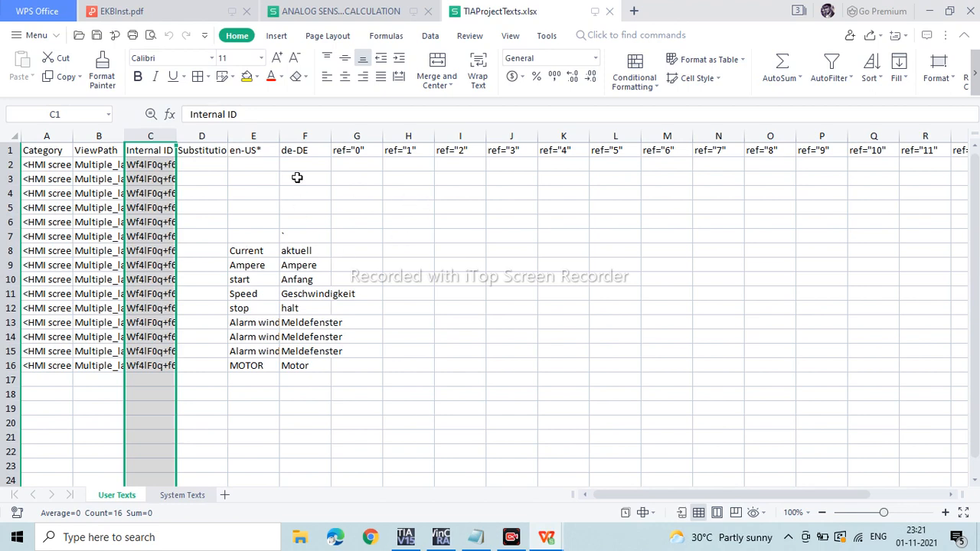
click(312, 136)
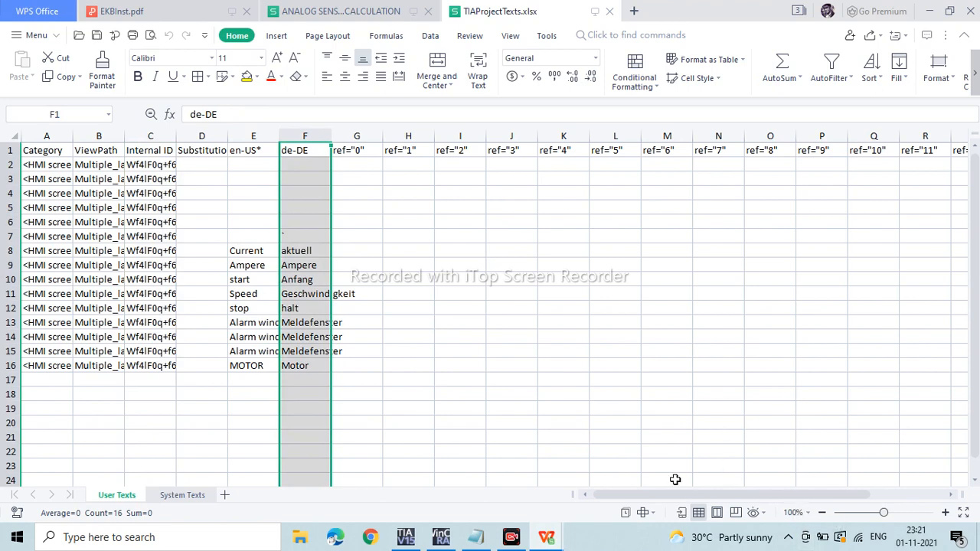
- Minimize the spreadsheet and switch back to the project texts in TIA Portal
click(928, 10)
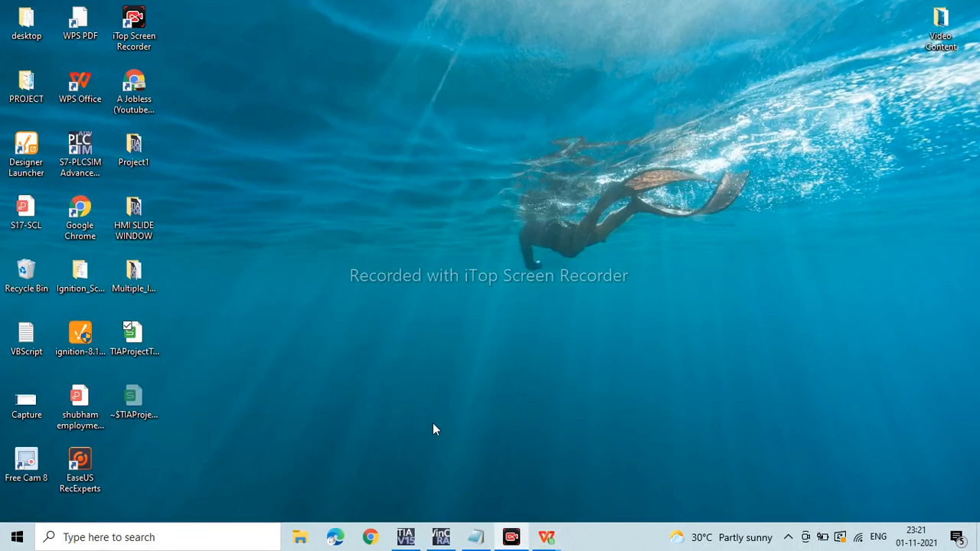
click(405, 536)
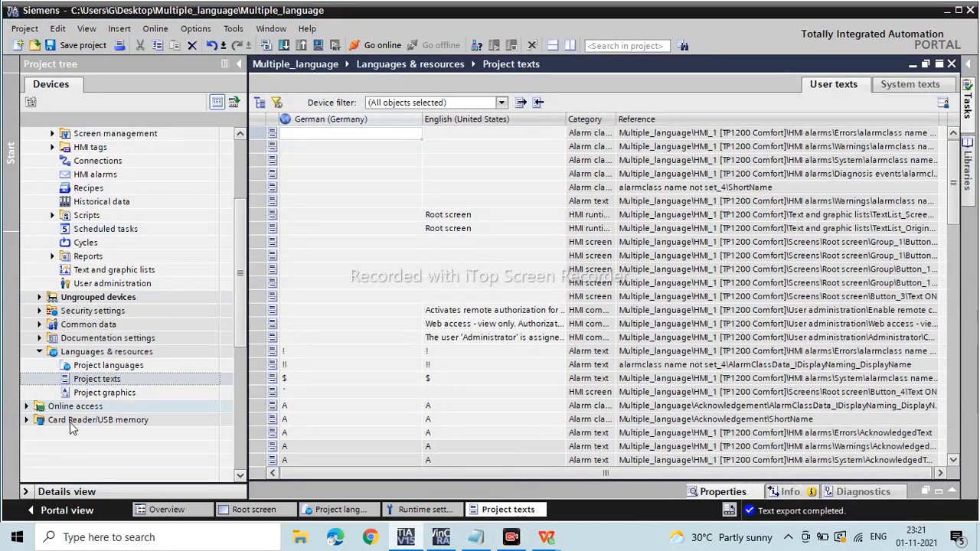
- Pick TIAProjectTexts on the Desktop as the file for a project texts import and cancel the import
click(538, 101)
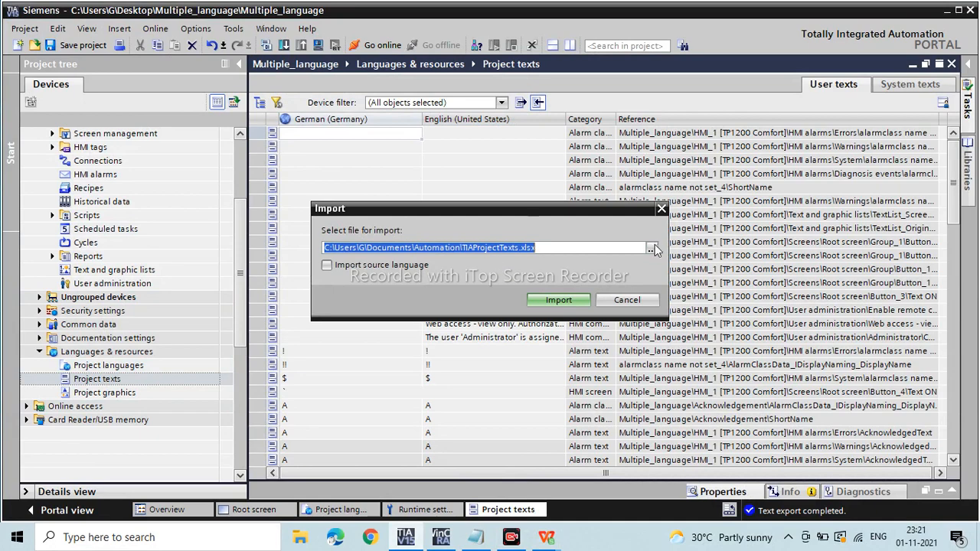
click(652, 250)
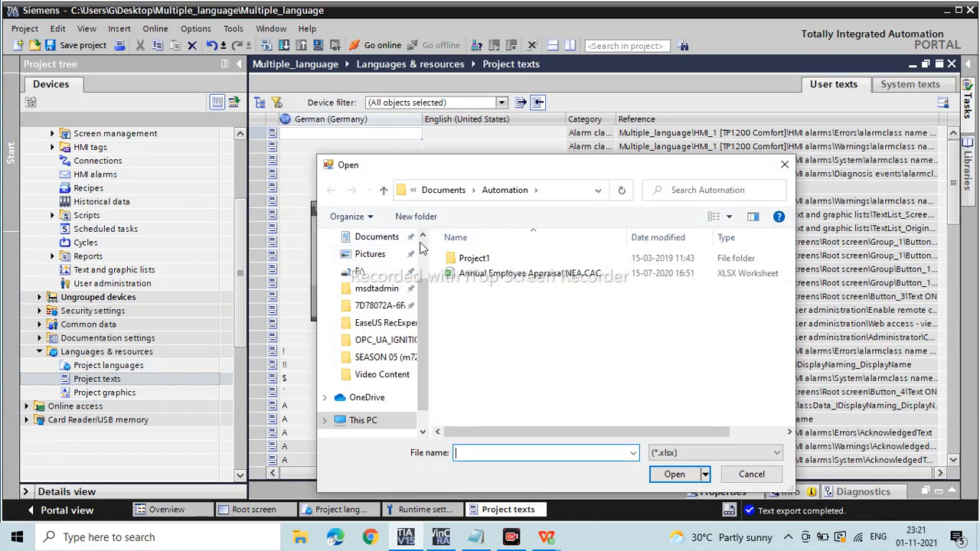
scroll(406, 260, up, 2)
click(387, 264)
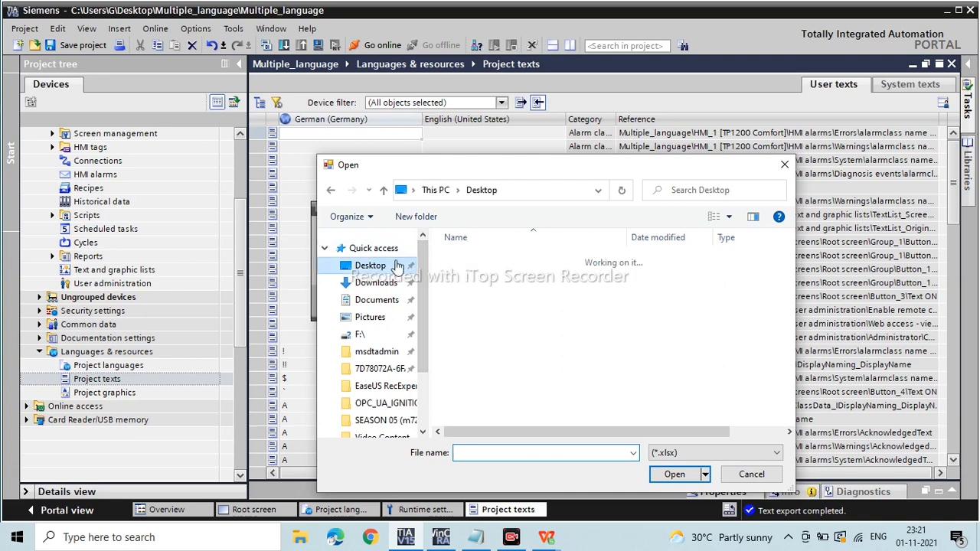
click(476, 366)
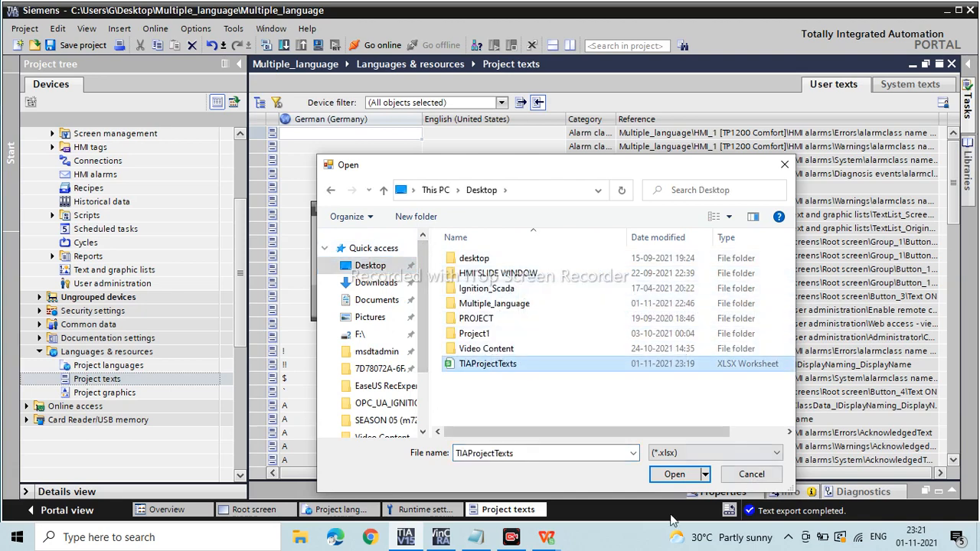
click(674, 474)
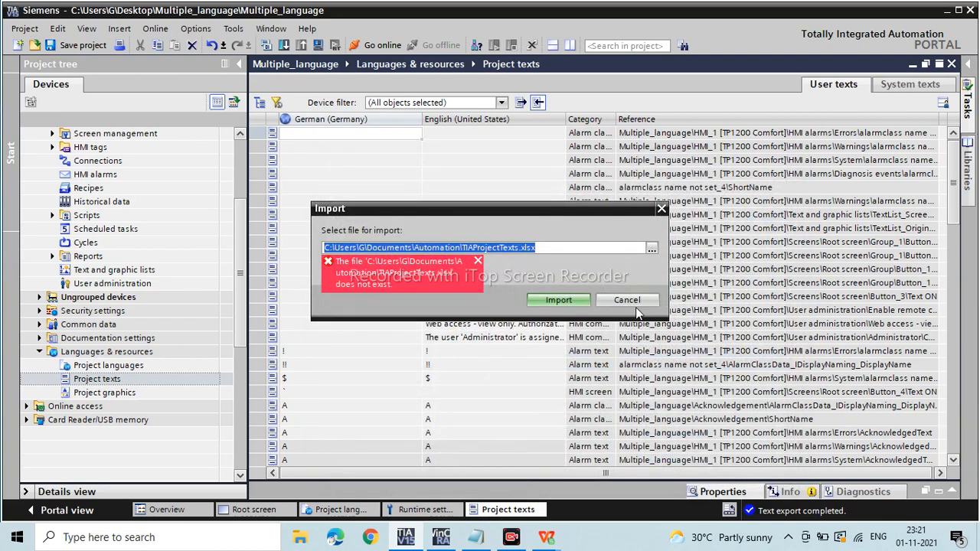
click(634, 304)
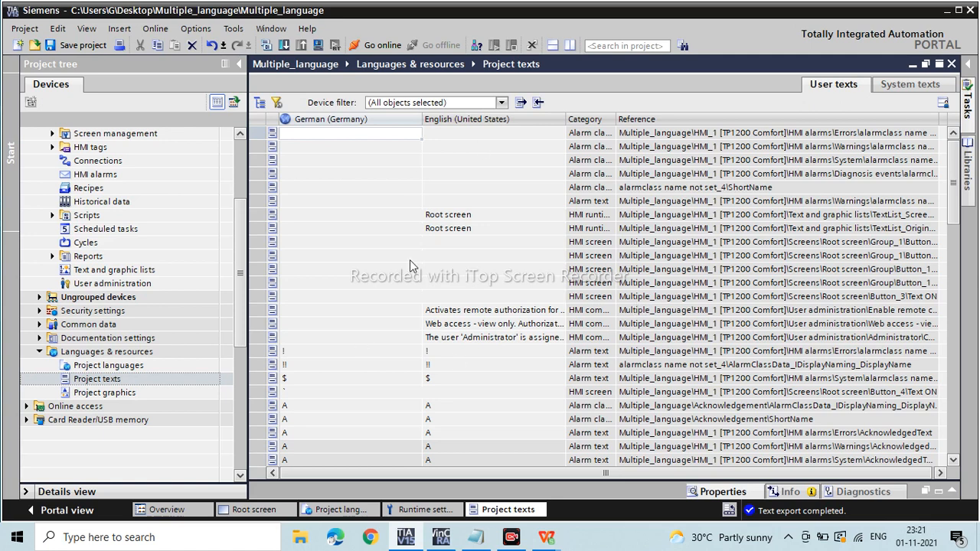
- Open the Root screen under Screens of HMI_1
click(103, 203)
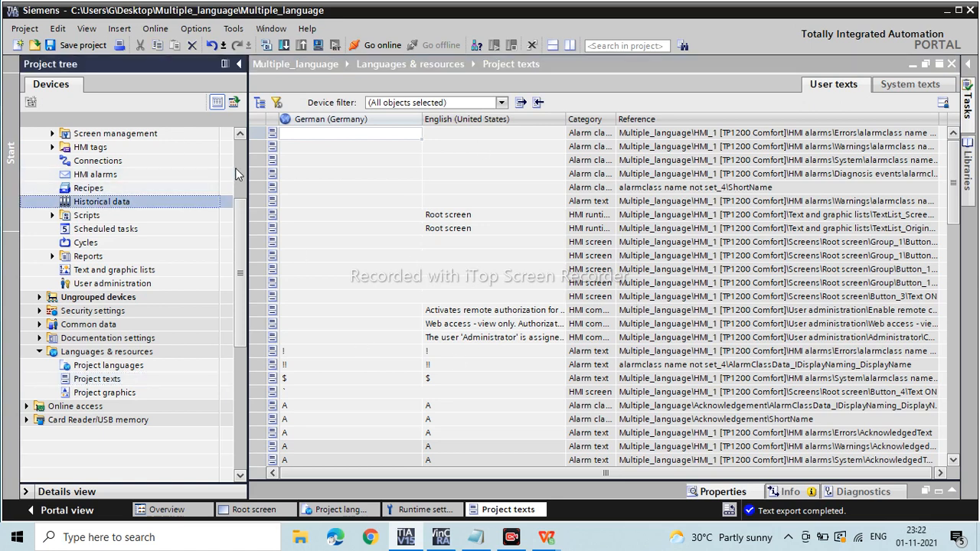
scroll(128, 281, up, 3)
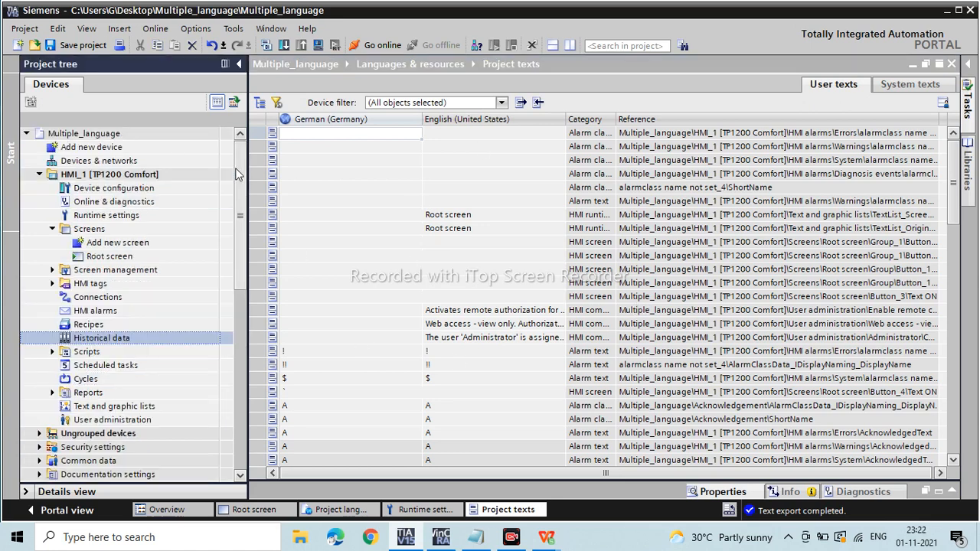
click(119, 260)
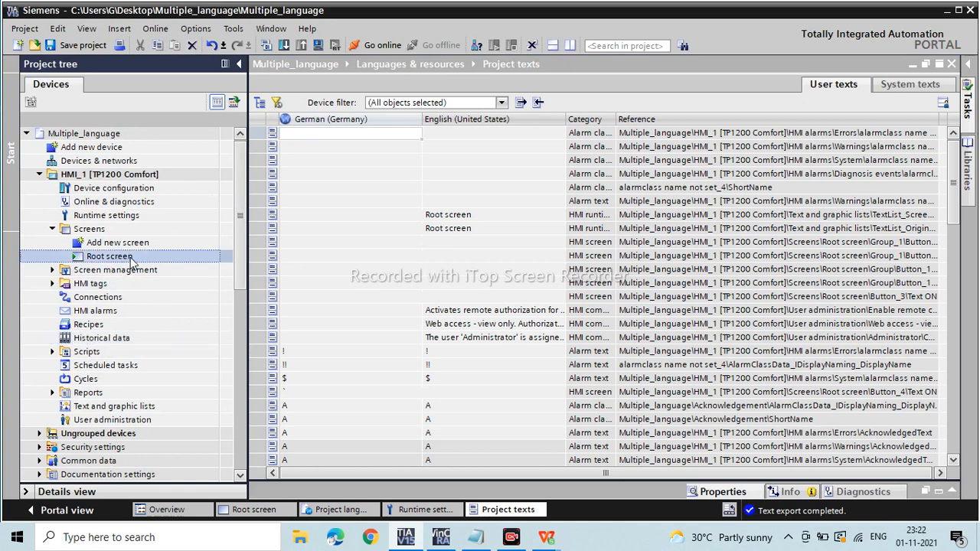
double_click(131, 260)
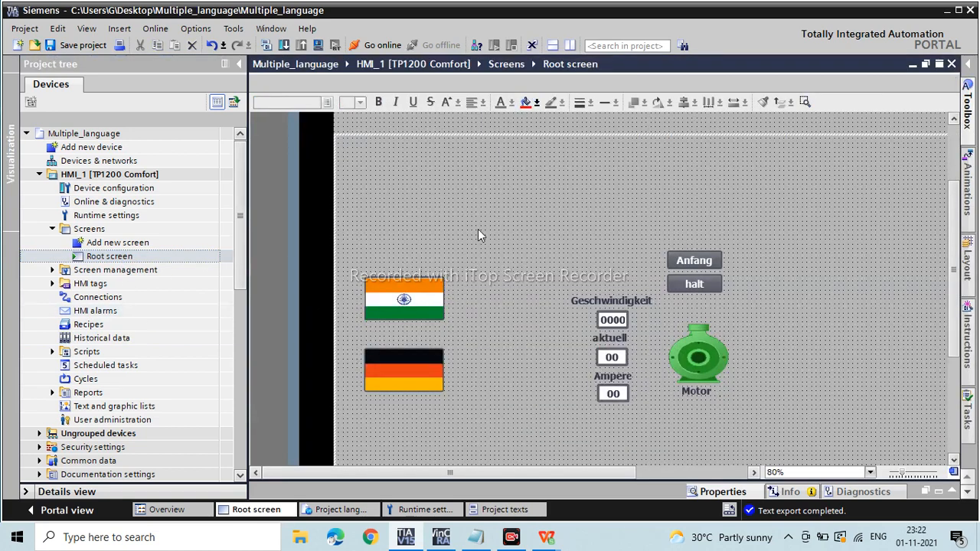
- Inspect the SetLanguage function and its Language parameter on the Click event of the Indian flag button on the Root screen
click(366, 303)
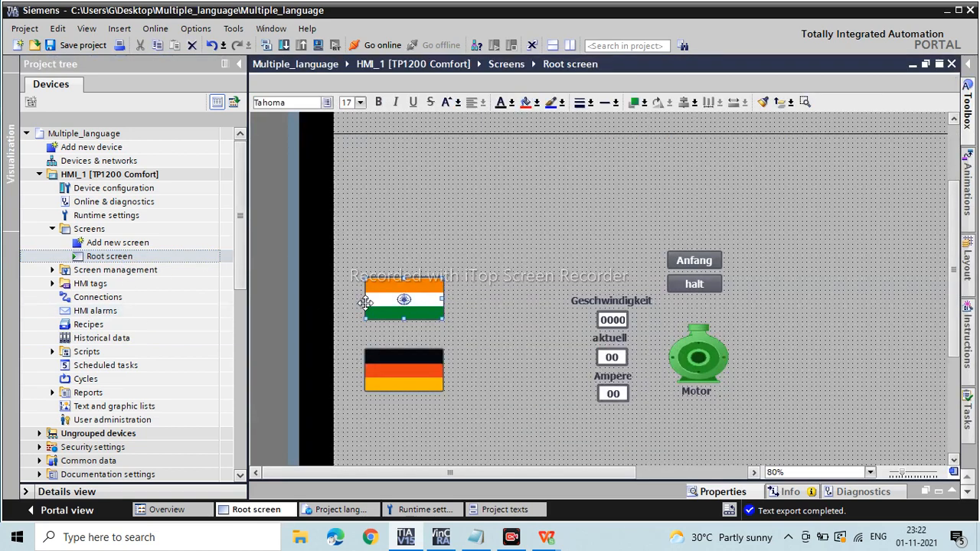
click(408, 355)
click(415, 289)
click(433, 389)
click(412, 286)
click(719, 493)
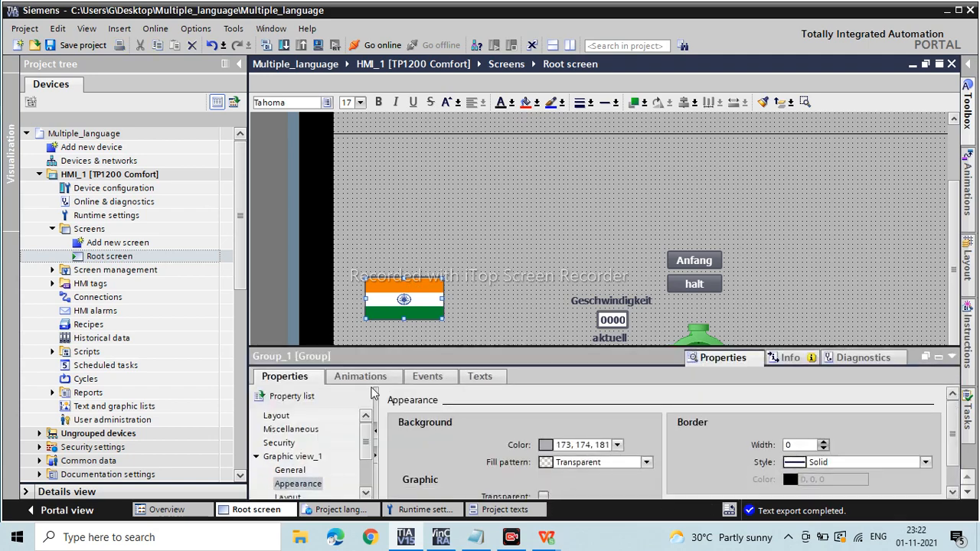
click(422, 377)
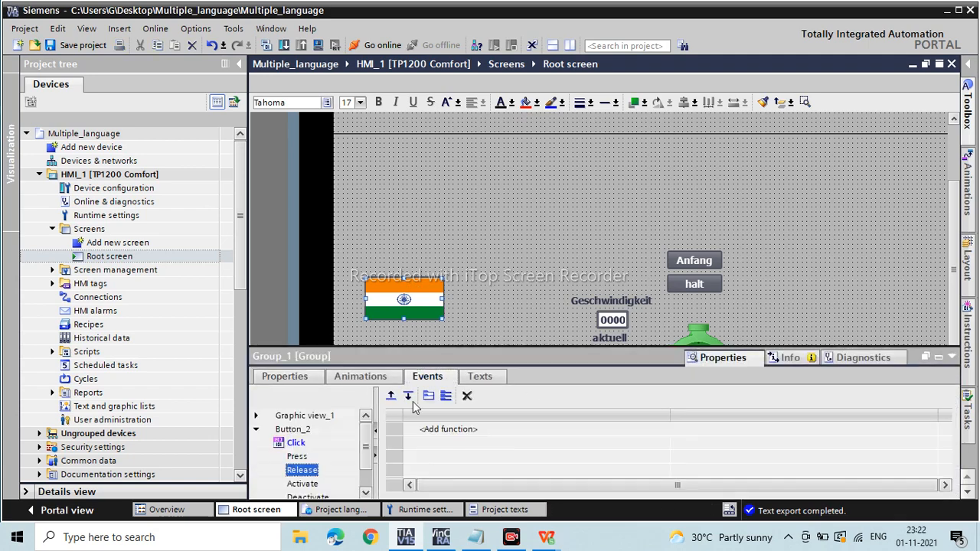
click(296, 444)
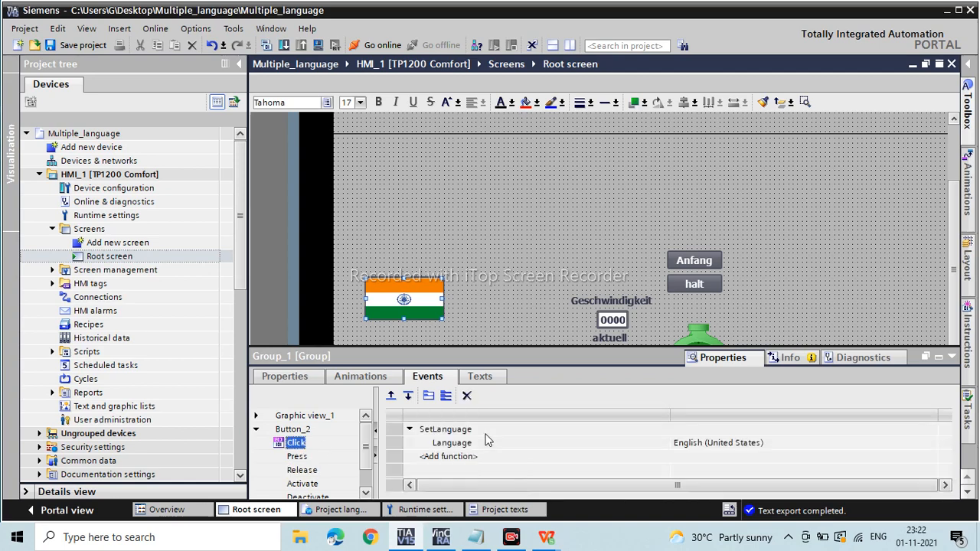
click(696, 448)
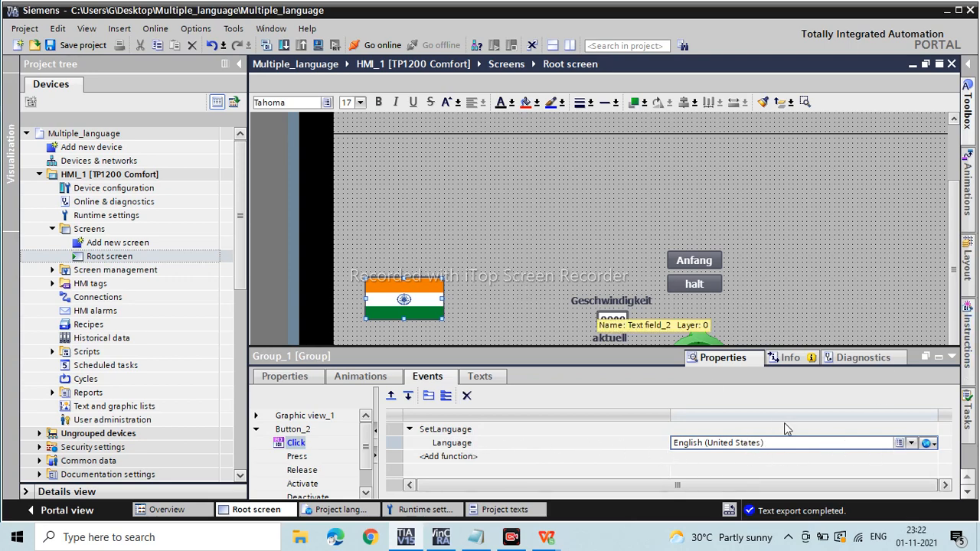
click(952, 357)
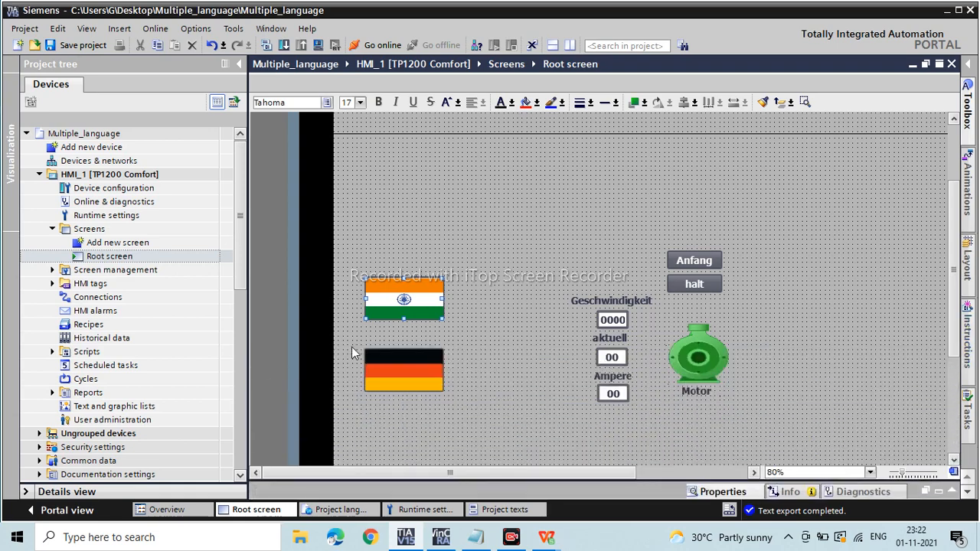
- Inspect the language function assigned to the Click event of the German flag button
click(402, 366)
click(691, 491)
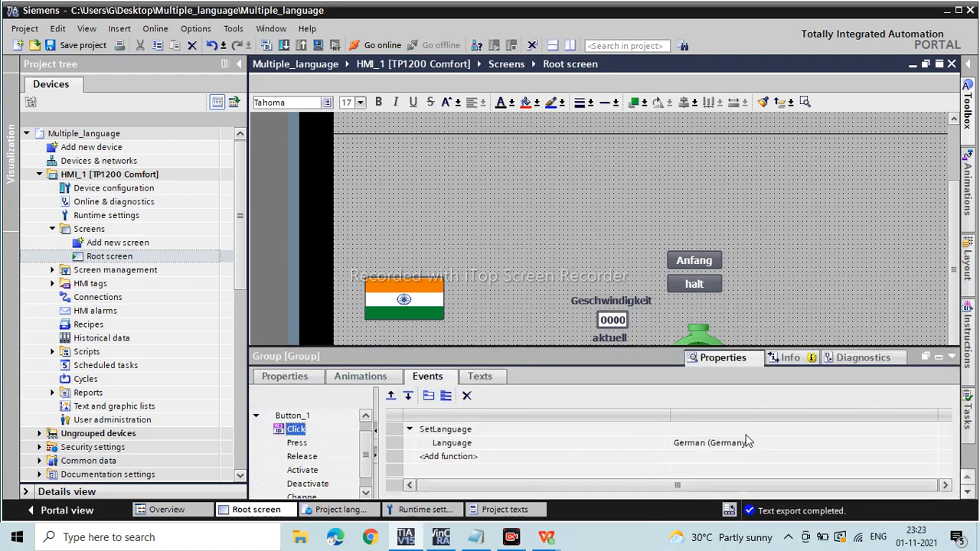
click(951, 357)
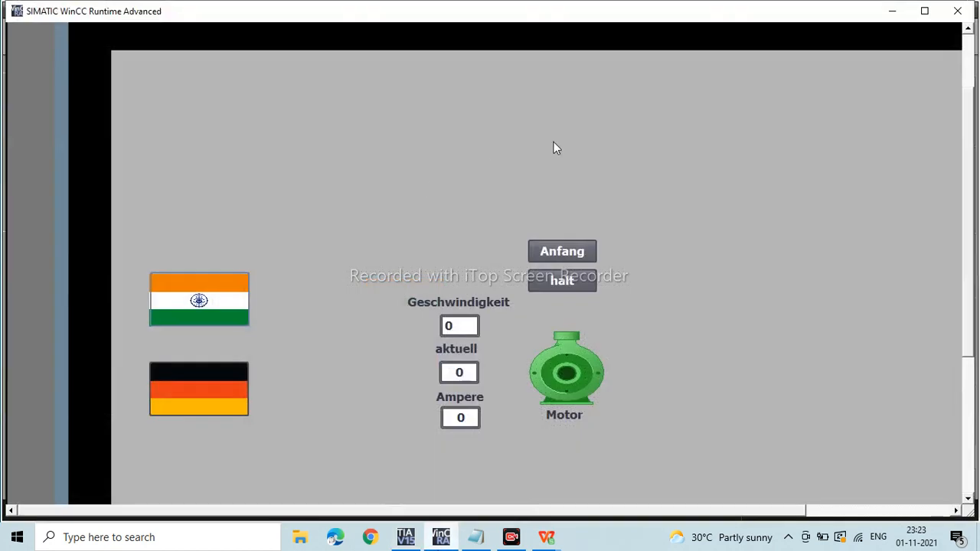
- Switch to the WinCC Runtime simulation and test the Indian flag button followed by the German flag button to change the display language
click(201, 306)
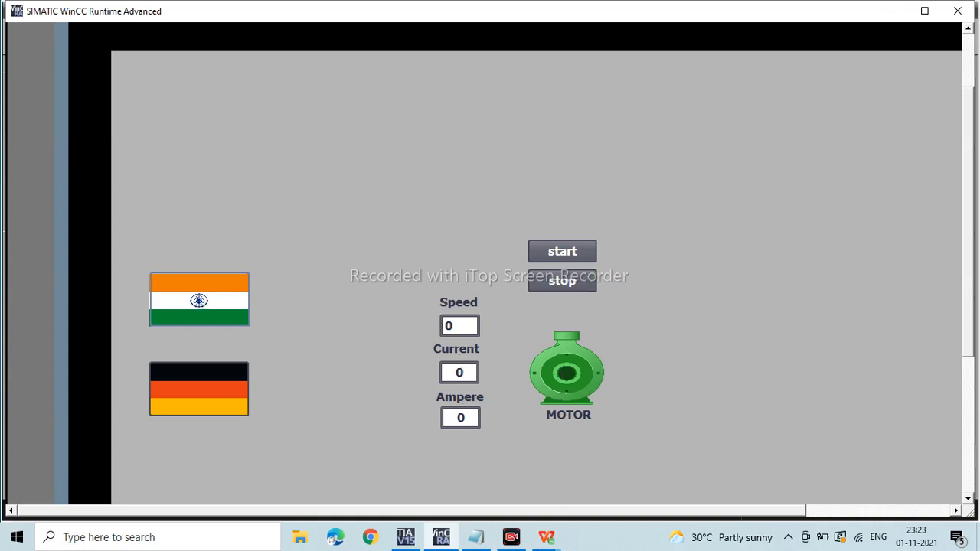
click(191, 400)
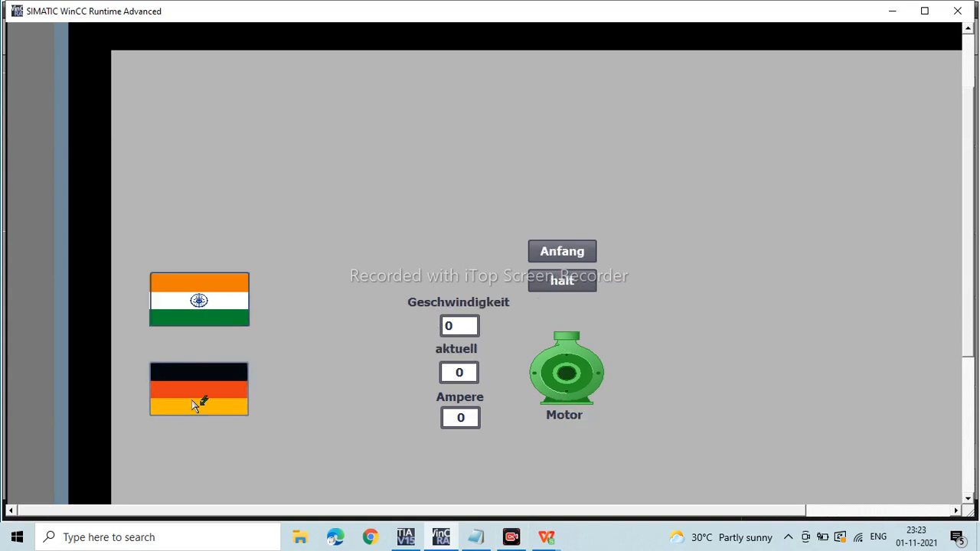